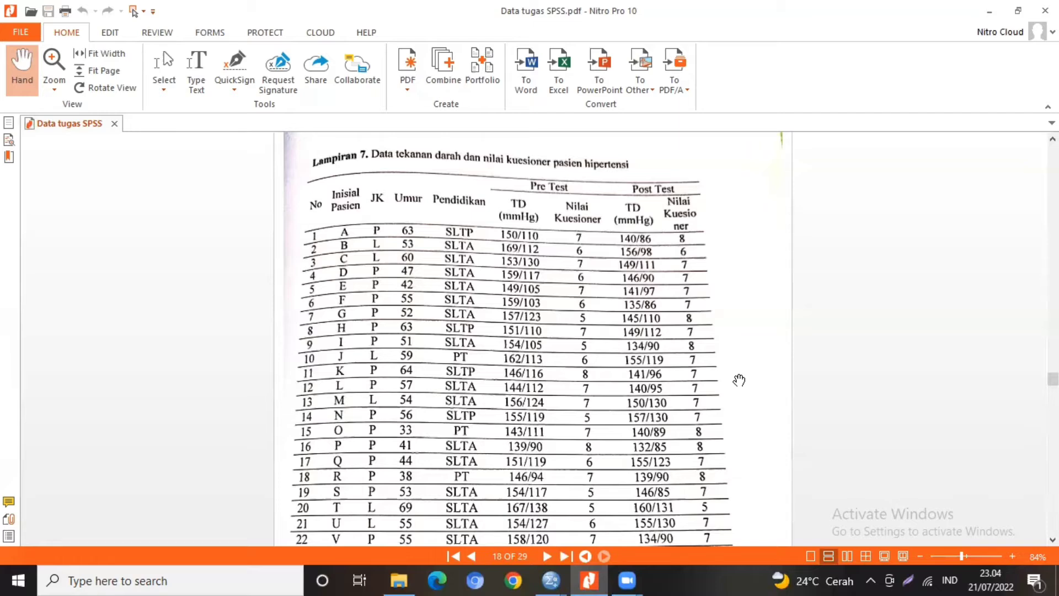
# - Switch from the Data tugas SPSS PDF to the untitled dataset in the IBM SPSS Statistics Data Editor
pyautogui.scroll(-5, 739, 381)
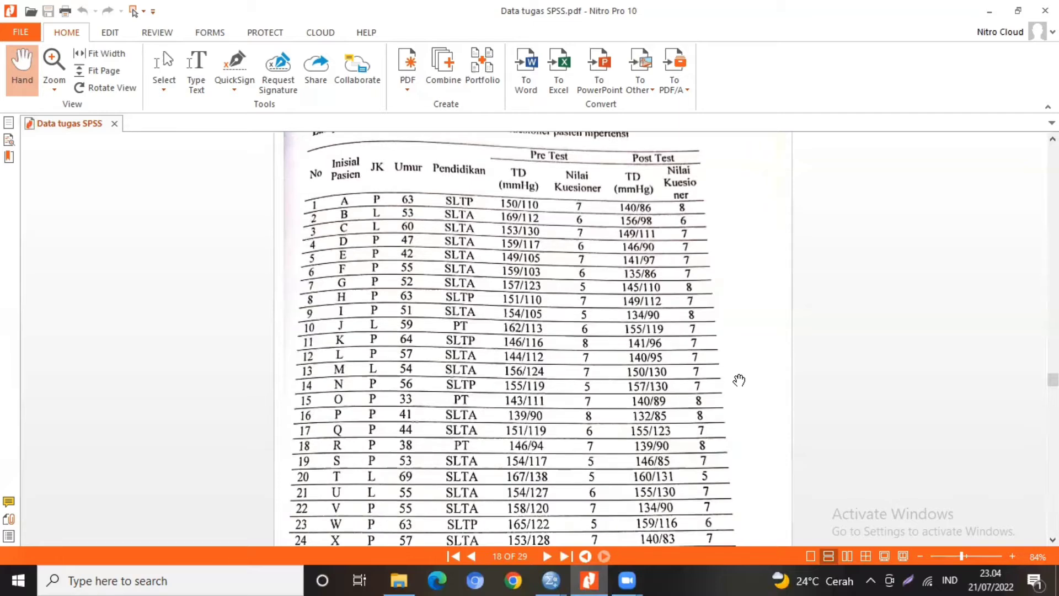
pyautogui.scroll(5, 738, 380)
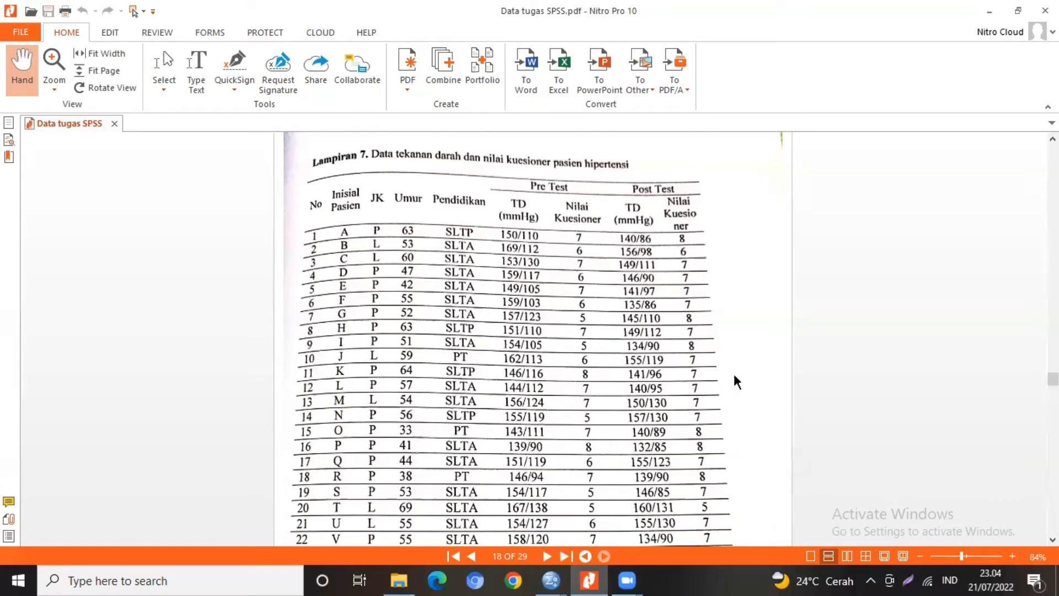
pyautogui.scroll(-1, 733, 373)
pyautogui.moveTo(550, 580)
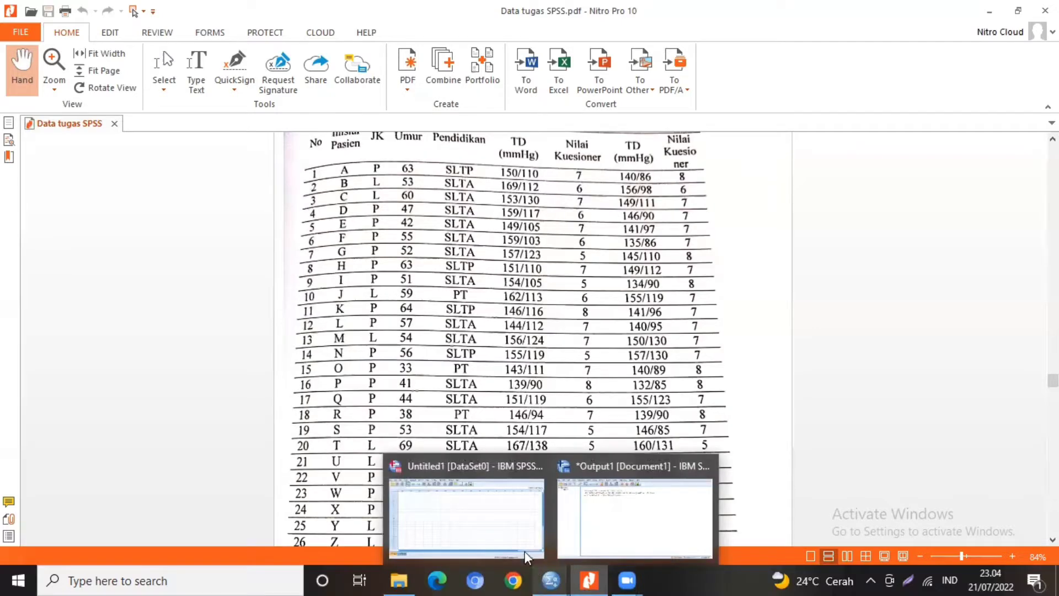
pyautogui.click(503, 532)
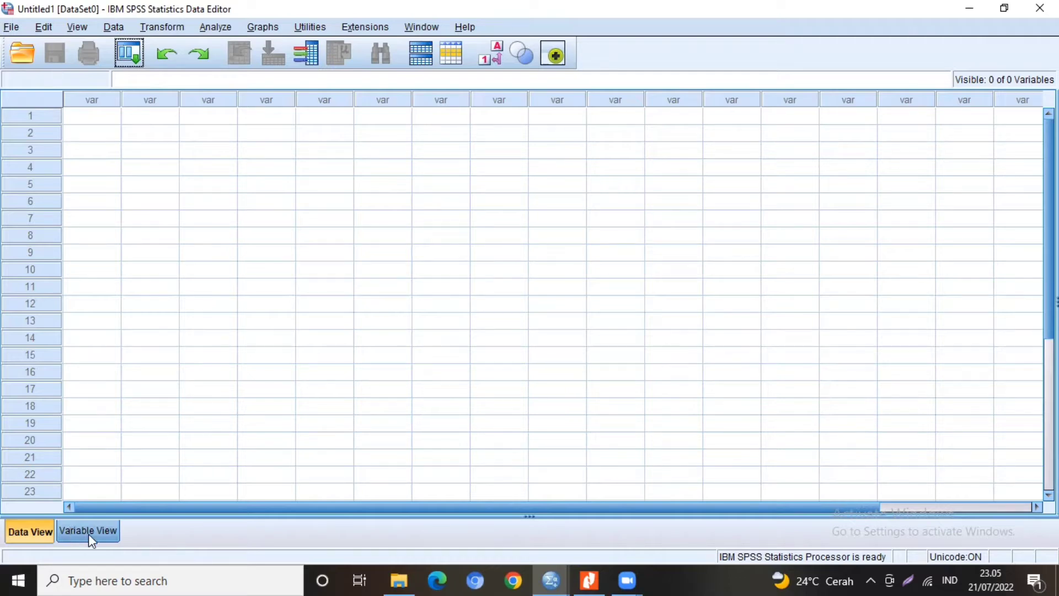
# - Define two variables named Hasil and Kelas in the dataset's variable definitions
pyautogui.click(114, 529)
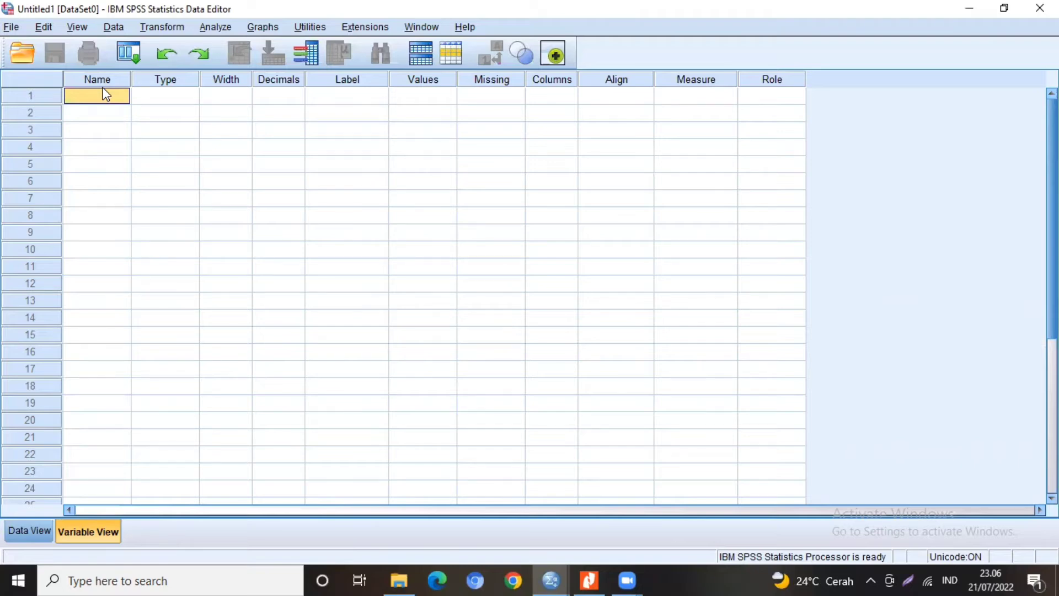
pyautogui.write('Hasil')
pyautogui.click(100, 112)
pyautogui.write('Kelas')
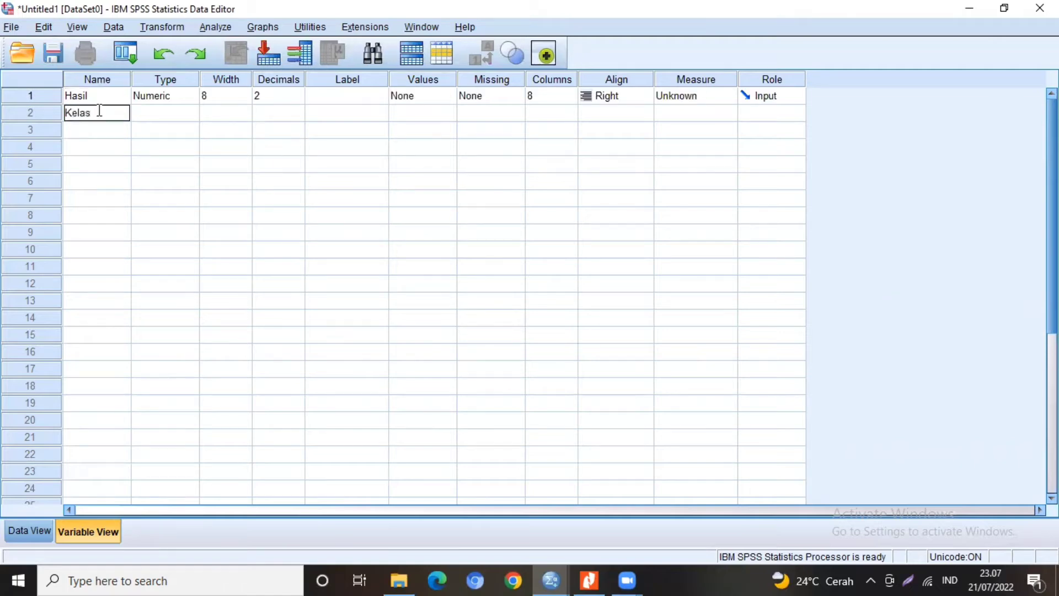
pyautogui.press('Return')
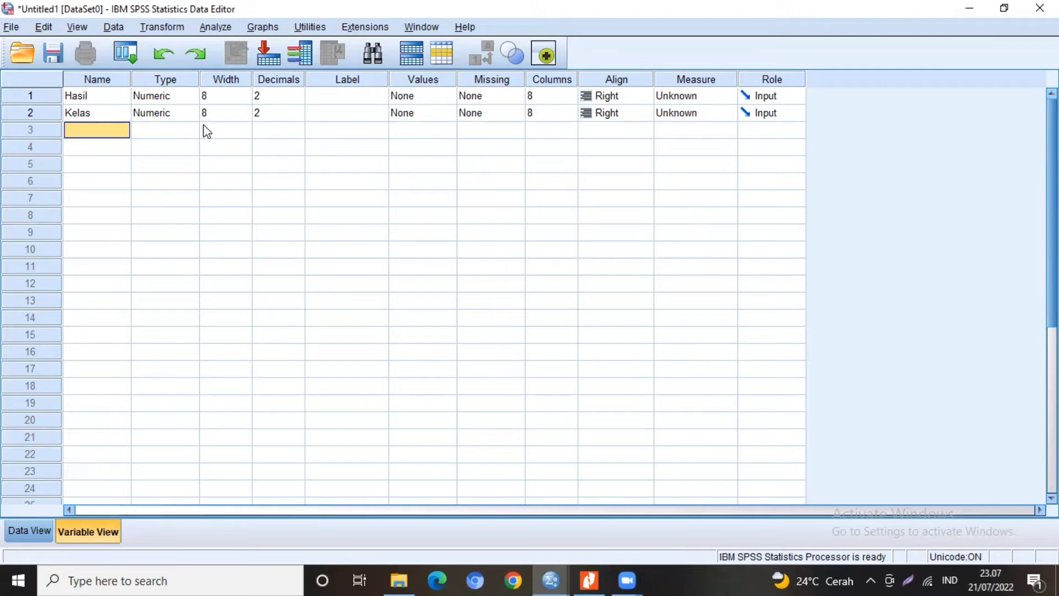
# - Set the number of decimals to 0 for both Hasil and Kelas
pyautogui.click(297, 103)
pyautogui.click(298, 100)
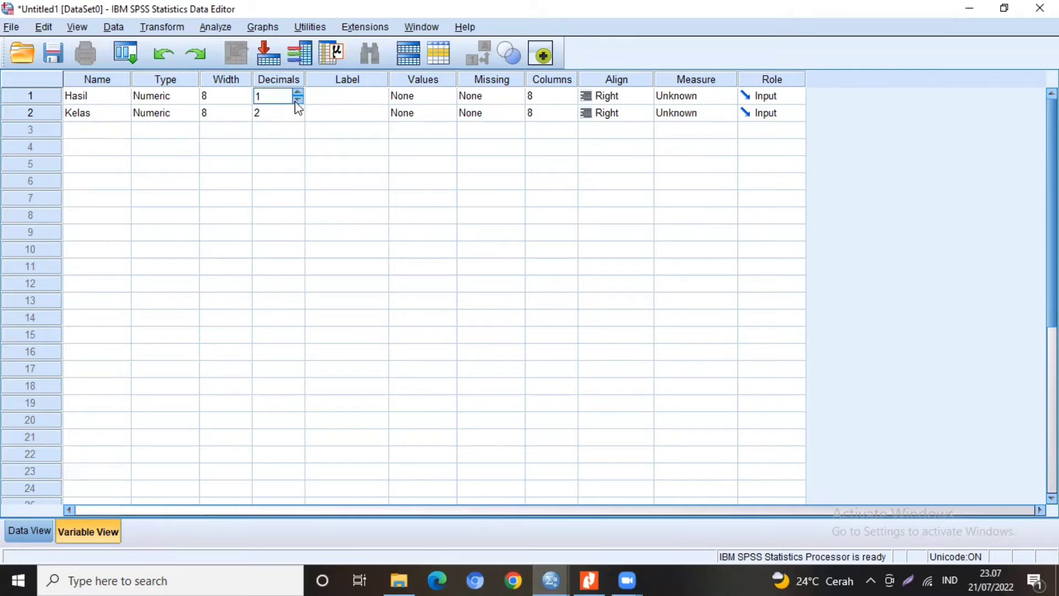
pyautogui.click(297, 102)
pyautogui.doubleClick(299, 118)
# - Label the Hasil variable "Hasil Tekanan Darah" and the Kelas variable "Tekanan"
pyautogui.click(337, 99)
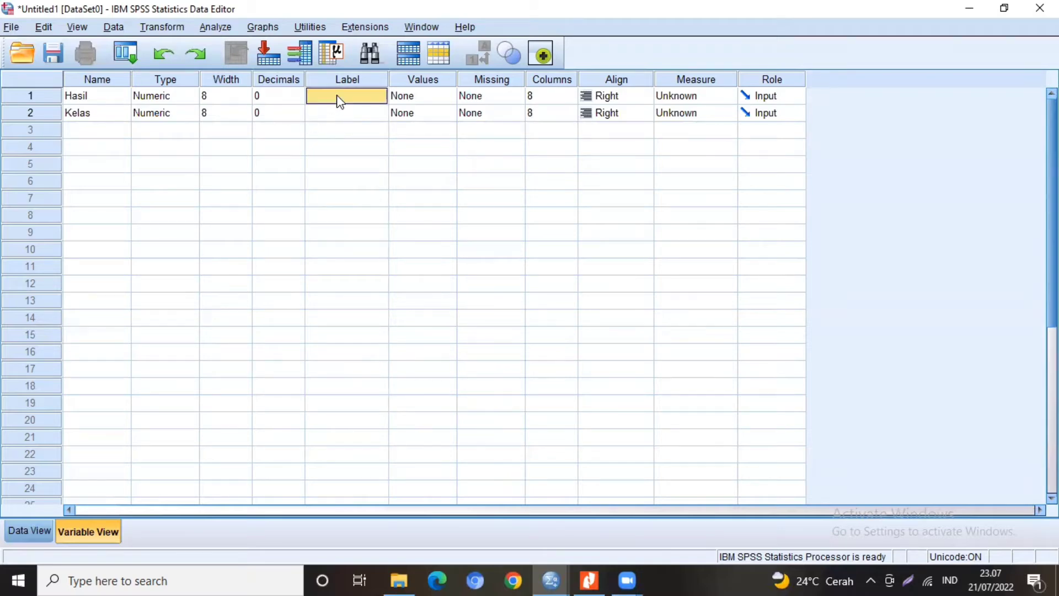
pyautogui.write('Hasil')
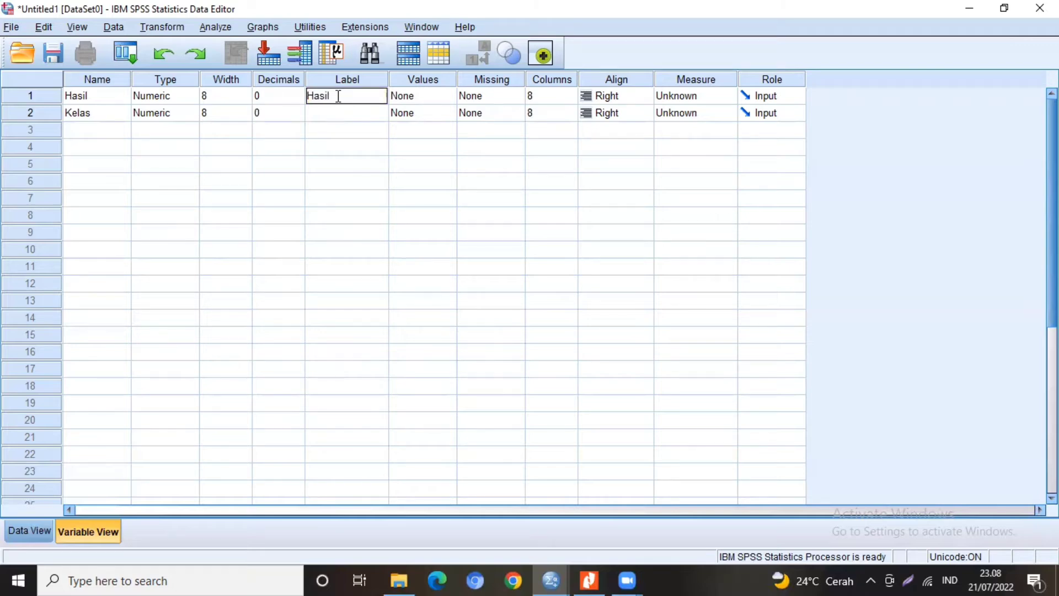
pyautogui.write(' Tekanan Darah')
pyautogui.click(338, 115)
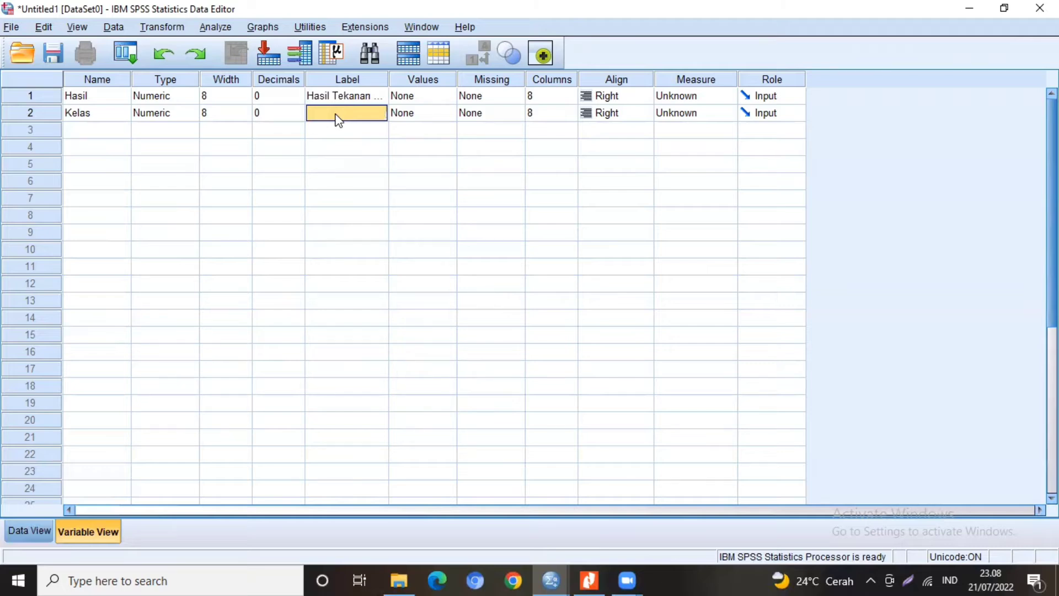
pyautogui.click(337, 115)
pyautogui.write('Tekanan')
# - Define value labels for Kelas: 1 = "Pretest tekanan darah" and 2 = "Postest tekanan darah"
pyautogui.click(426, 102)
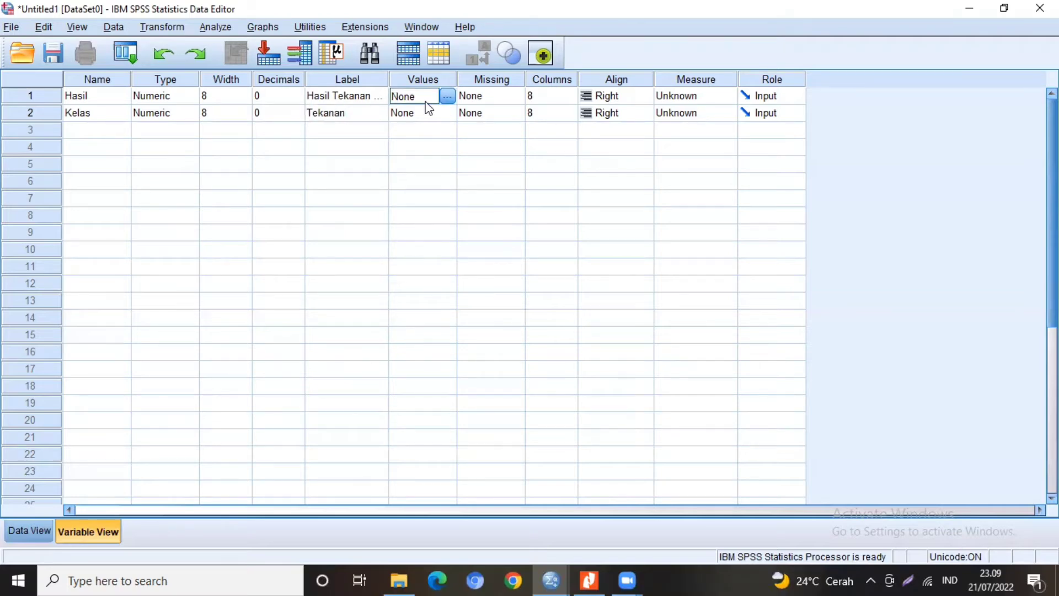
pyautogui.click(441, 115)
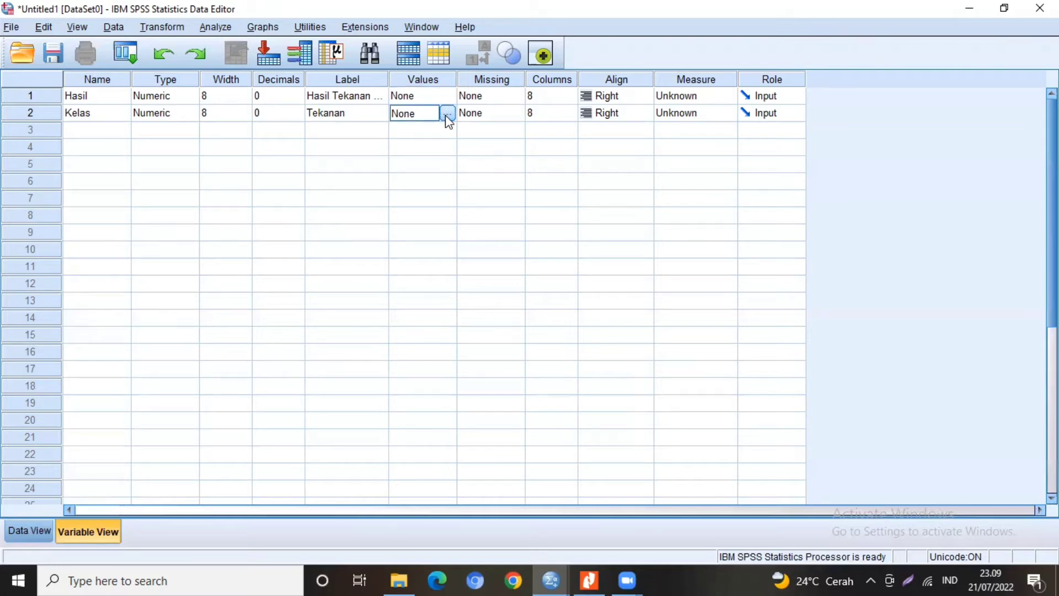
pyautogui.click(446, 117)
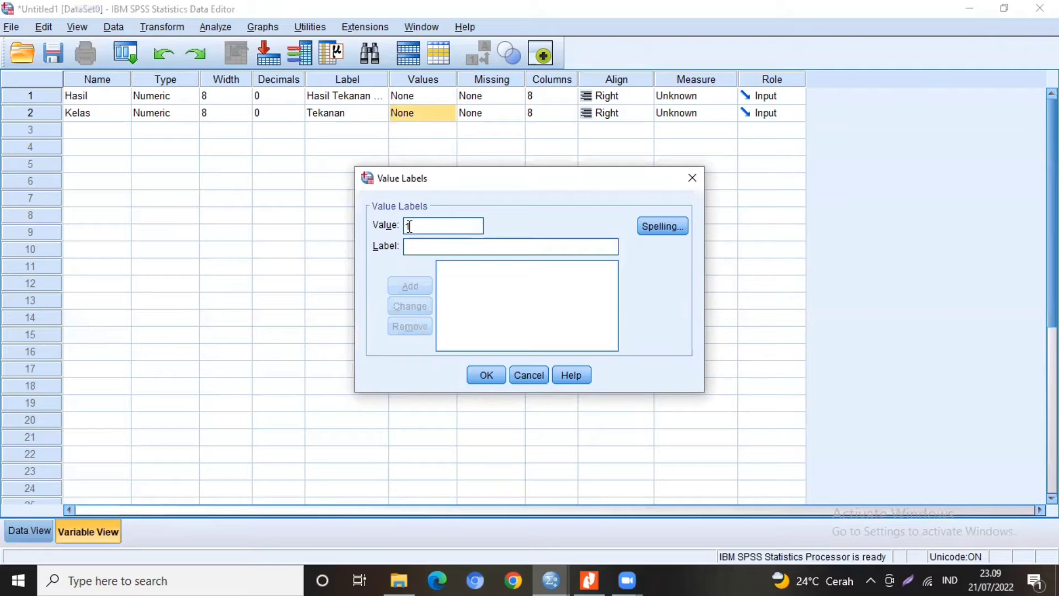
pyautogui.click(414, 241)
pyautogui.write('P')
pyautogui.write('r')
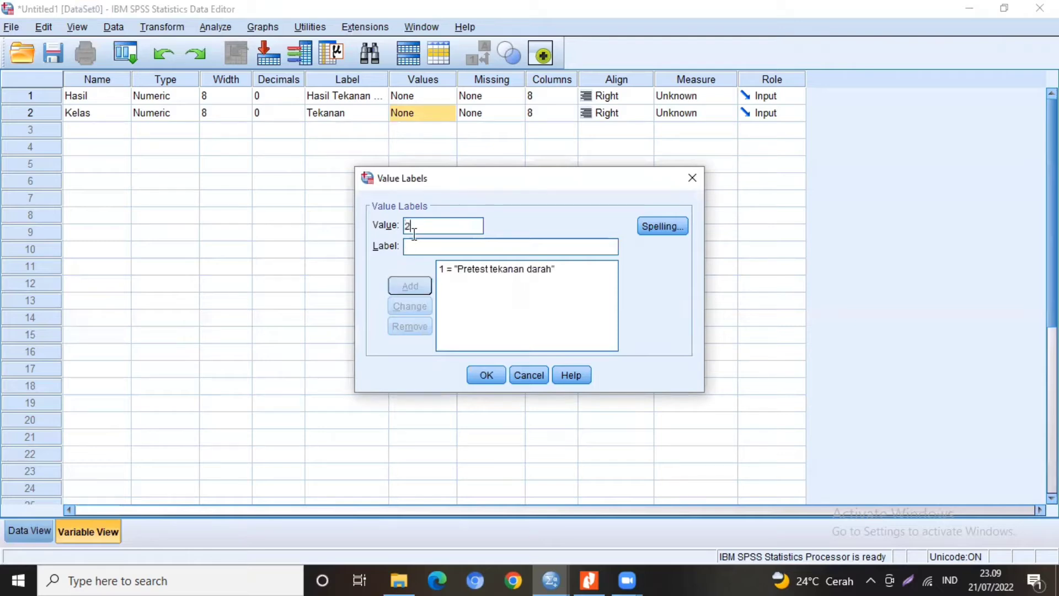
pyautogui.write('2')
pyautogui.click(415, 249)
pyautogui.write('Postest tekanan darah')
pyautogui.click(473, 372)
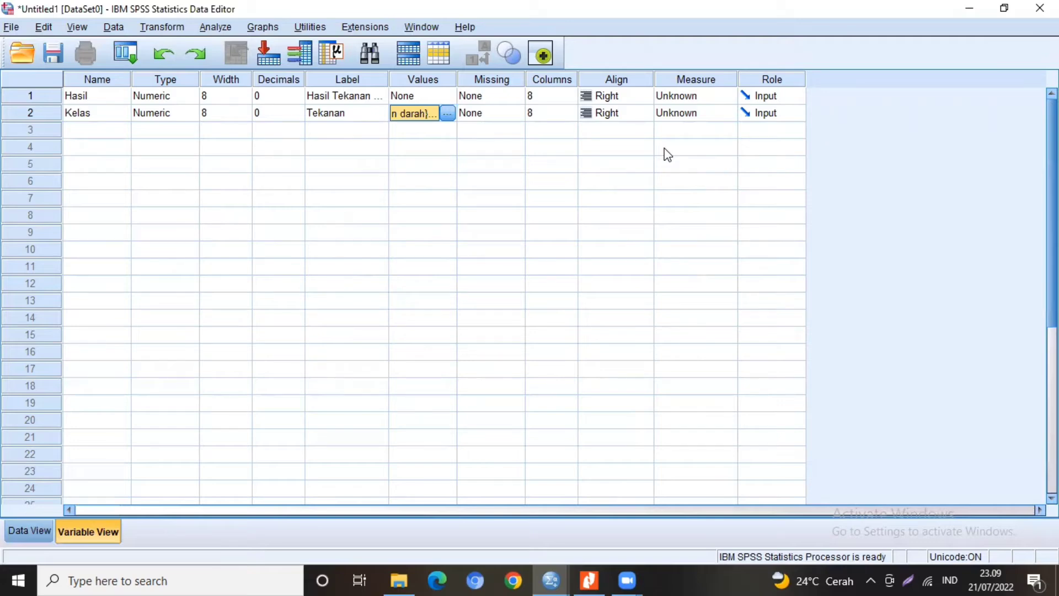
# - Set the measurement level of both Hasil and Kelas to Scale and show the data grid
pyautogui.click(728, 96)
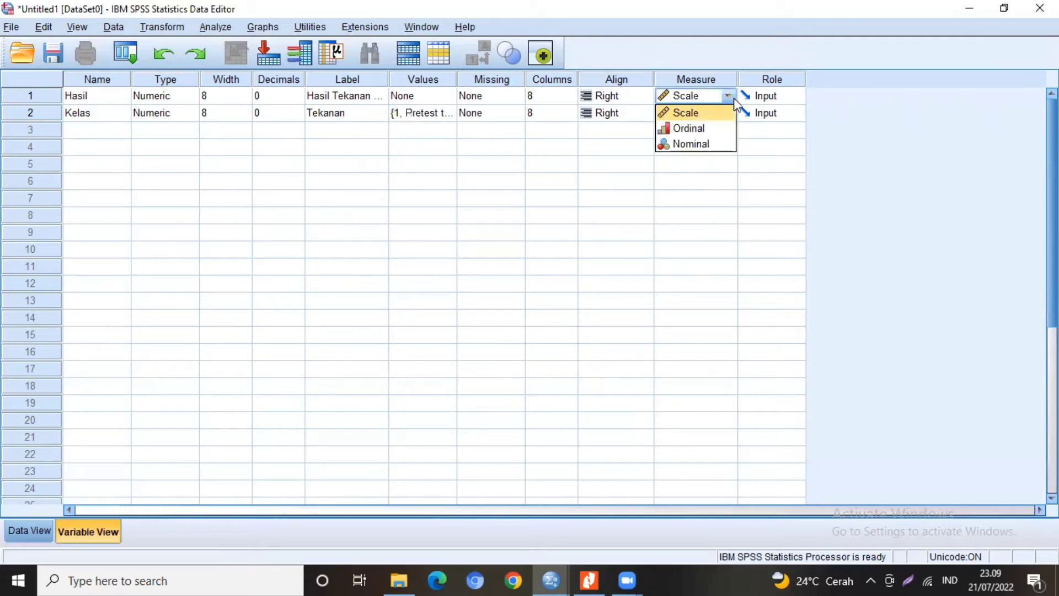
pyautogui.click(720, 112)
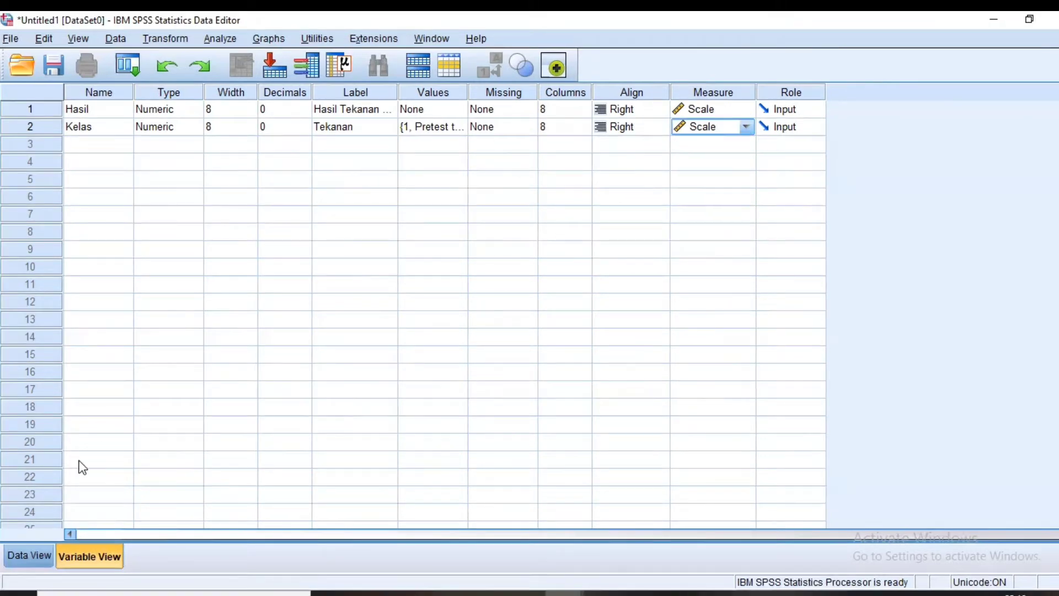
pyautogui.click(27, 556)
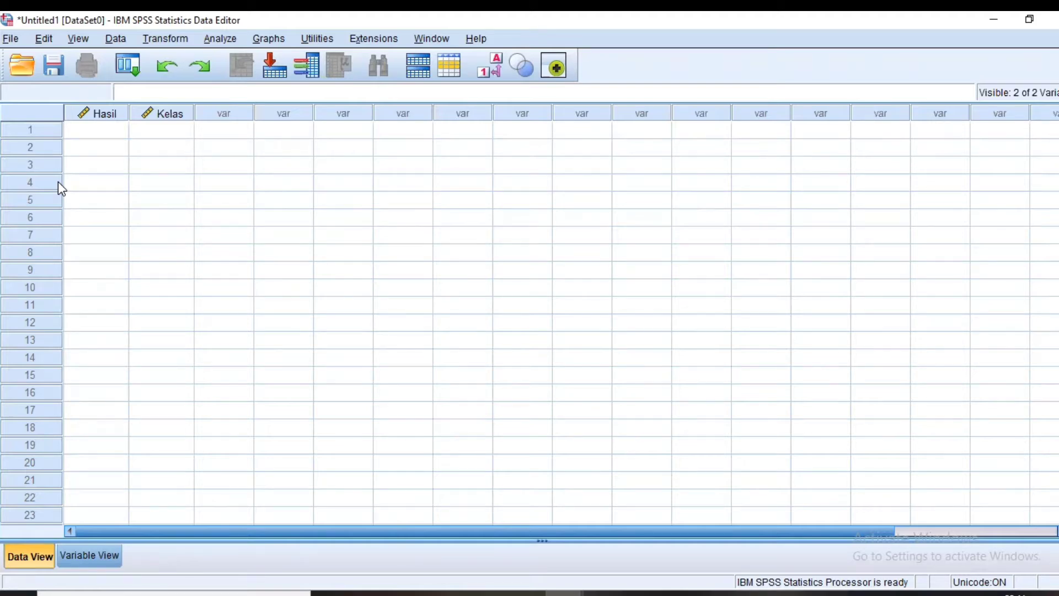
# - Enter the pre-test questionnaire scores 7, 6, 7, 6, 7, 6 for Hasil in rows 1 to 6
pyautogui.click(116, 133)
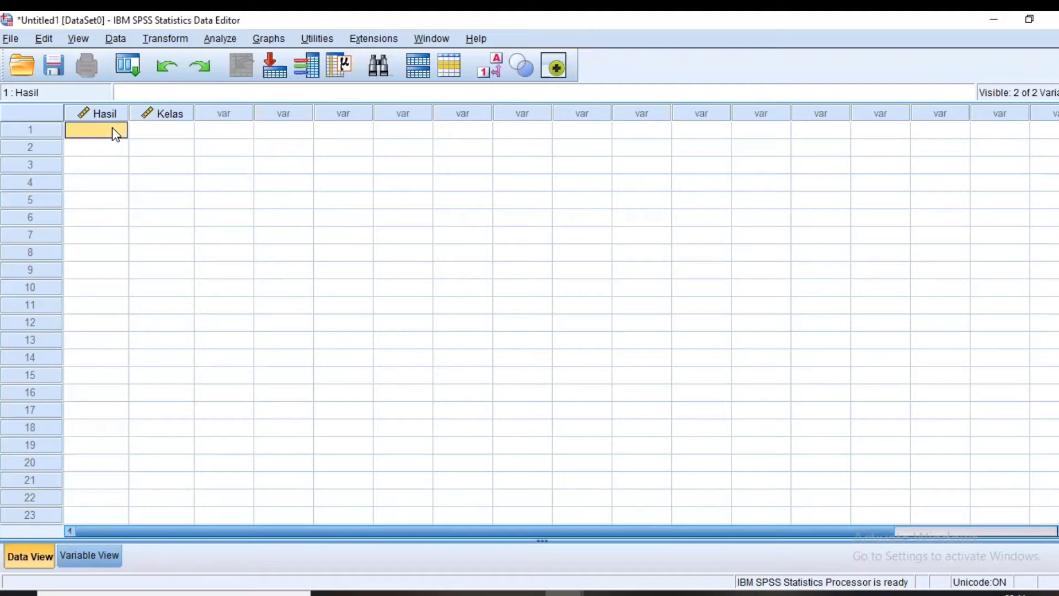
pyautogui.click(602, 594)
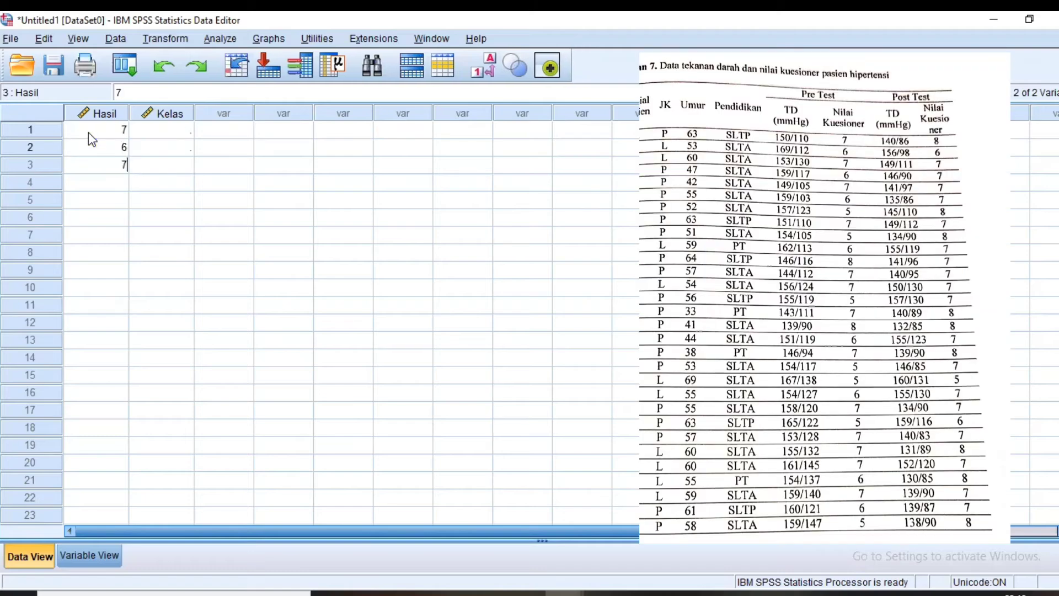
pyautogui.write('7')
pyautogui.press('Return')
pyautogui.write('67')
pyautogui.press('Return')
pyautogui.write('6')
pyautogui.press('Return')
pyautogui.click(118, 183)
pyautogui.write('6')
pyautogui.click(126, 203)
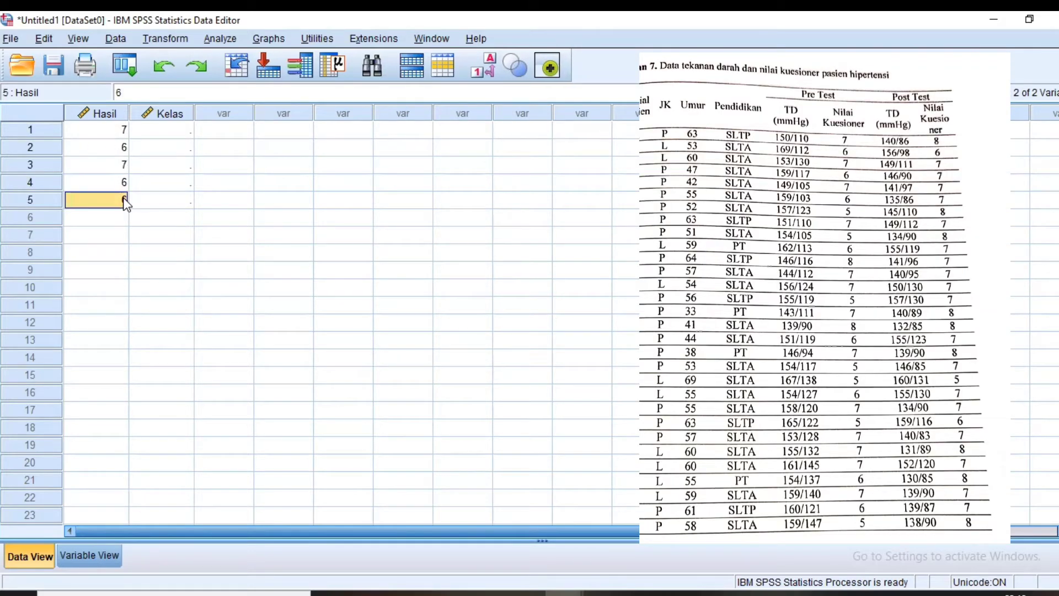
pyautogui.write('7')
pyautogui.press('Return')
pyautogui.write('6')
pyautogui.press('Return')
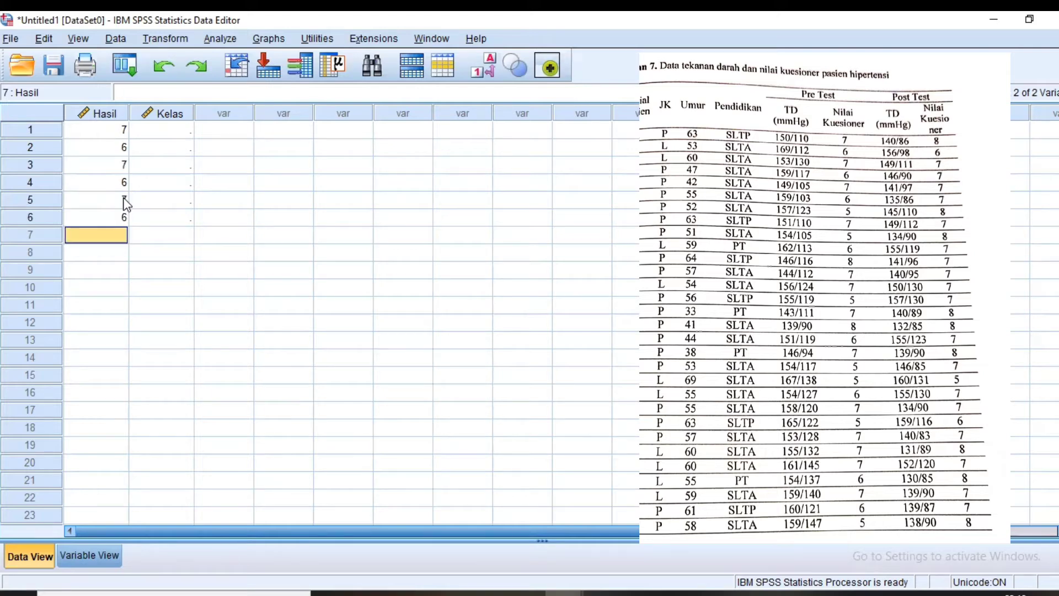
# - Enter the pre-test scores 5, 7, 5, 6, 8, 7, 7, 5 for Hasil in rows 7 to 14
pyautogui.write('5')
pyautogui.press('Return')
pyautogui.write('7')
pyautogui.press('Return')
pyautogui.write('5')
pyautogui.press('Return')
pyautogui.write('6')
pyautogui.press('Return')
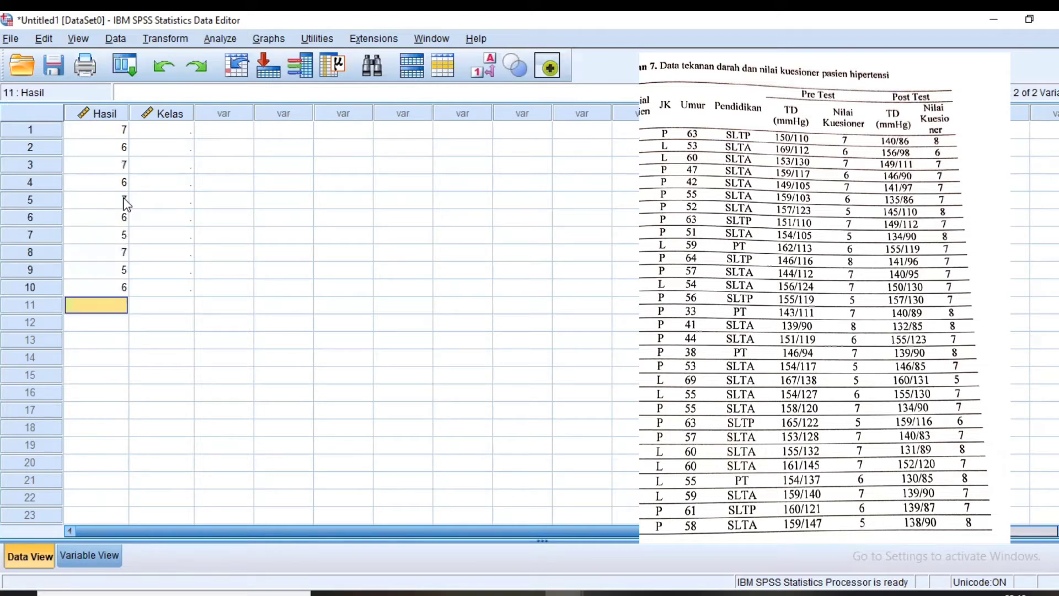
pyautogui.write('8')
pyautogui.press('Return')
pyautogui.write('7')
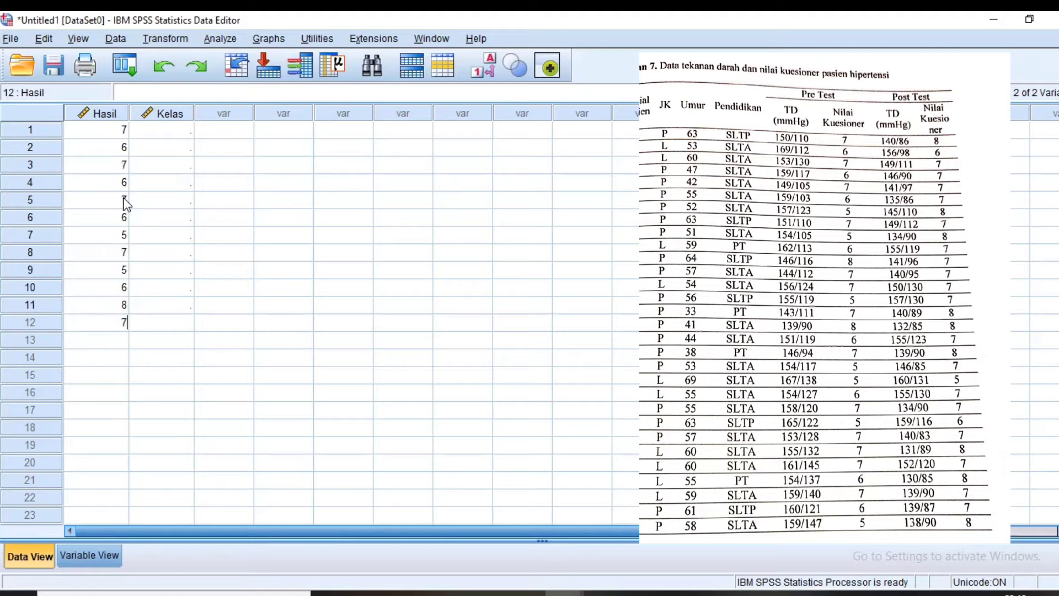
pyautogui.press('Return')
pyautogui.write('7')
pyautogui.press('Return')
pyautogui.write('5')
pyautogui.press('Return')
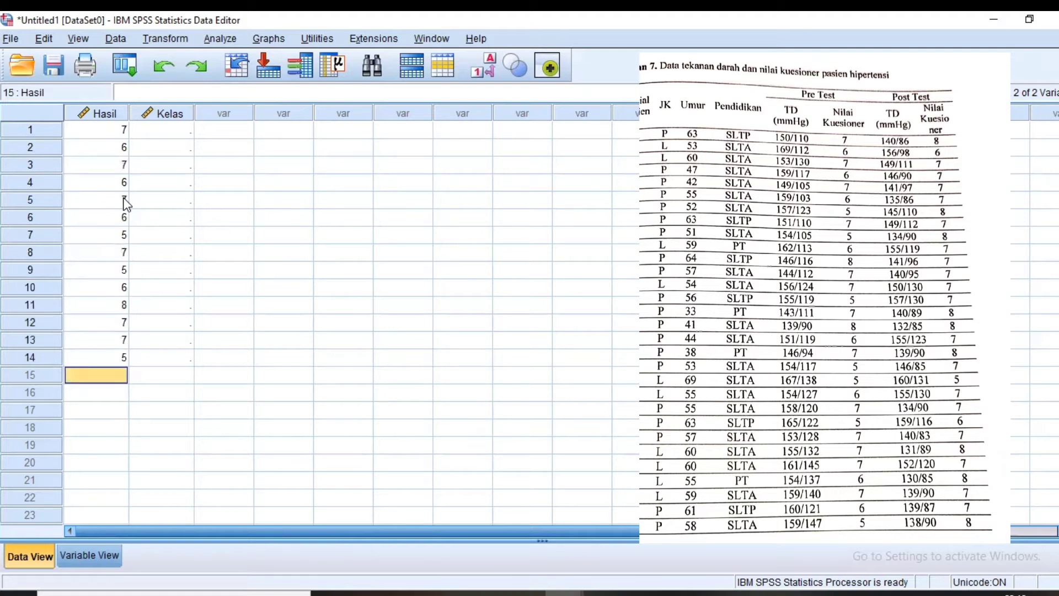
# - Enter the pre-test scores 7, 8, 6, 7, 5, 5, 6, 7 for Hasil in rows 15 to 22
pyautogui.write('7')
pyautogui.press('Return')
pyautogui.write('8')
pyautogui.press('Return')
pyautogui.write('6')
pyautogui.press('Return')
pyautogui.write('7')
pyautogui.press('Return')
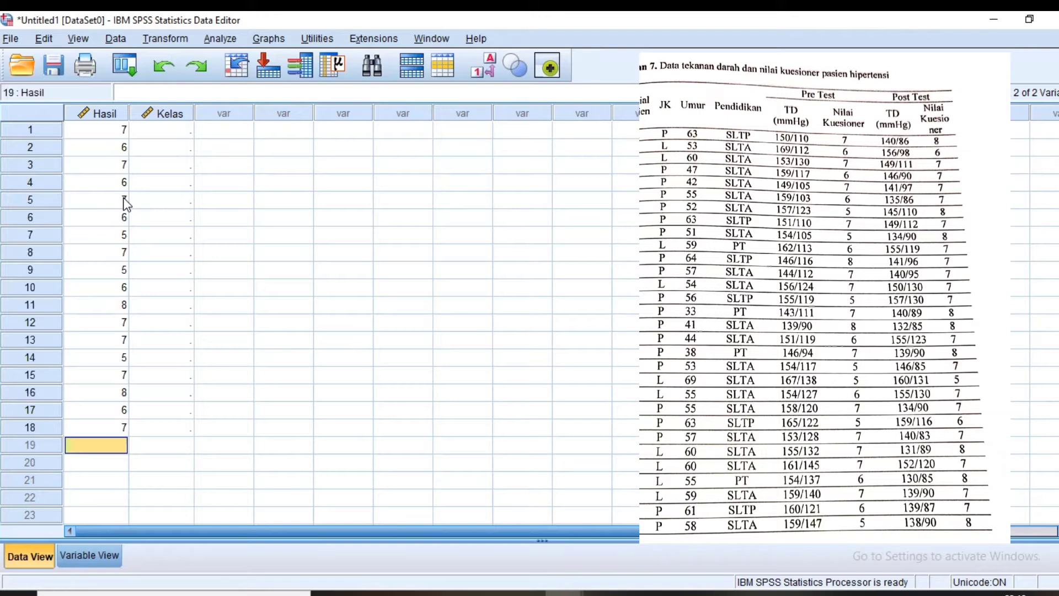
pyautogui.write('5')
pyautogui.press('Return')
pyautogui.write('5')
pyautogui.press('Return')
pyautogui.write('6')
pyautogui.press('Return')
pyautogui.write('7')
pyautogui.press('Return')
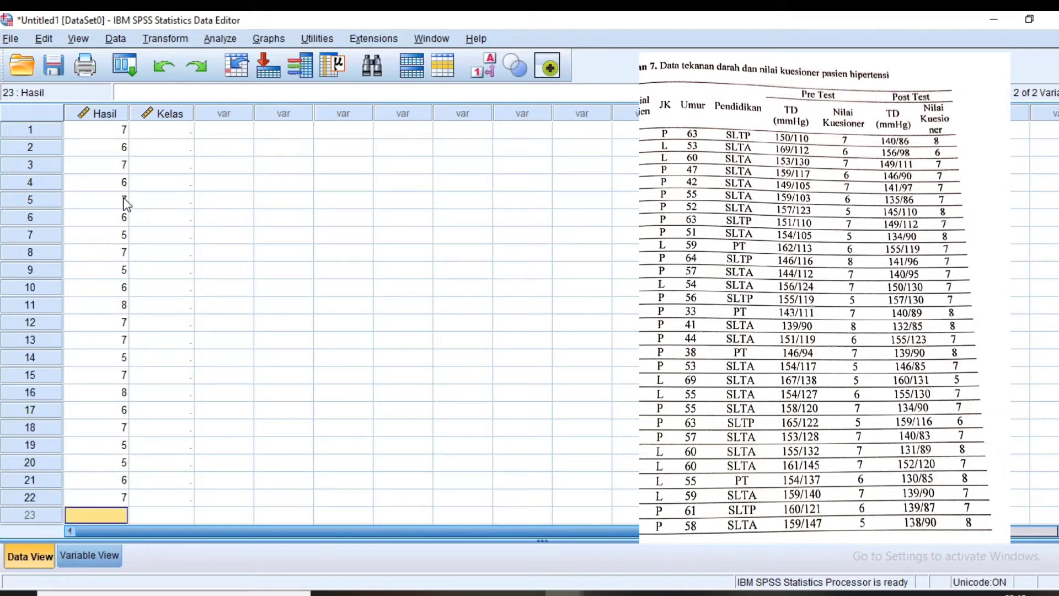
# - Enter the pre-test scores 5, 7, 7, 7, 6, 7, 6, 5 for Hasil in rows 23 to 30
pyautogui.write('5')
pyautogui.press('Return')
pyautogui.write('7')
pyautogui.press('Return')
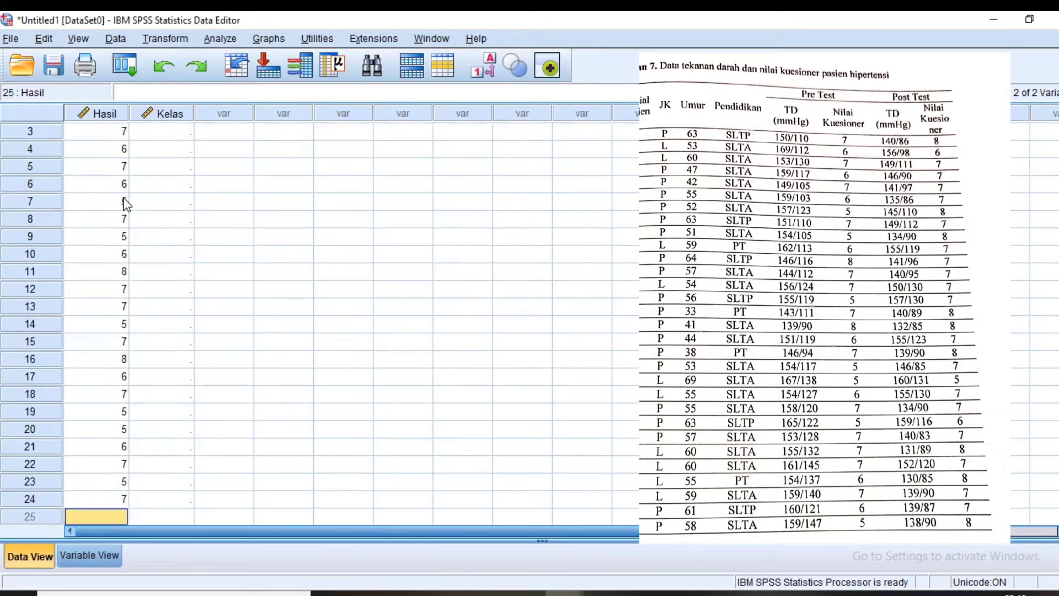
pyautogui.write('7')
pyautogui.press('Return')
pyautogui.write('7')
pyautogui.press('Return')
pyautogui.write('6')
pyautogui.press('Return')
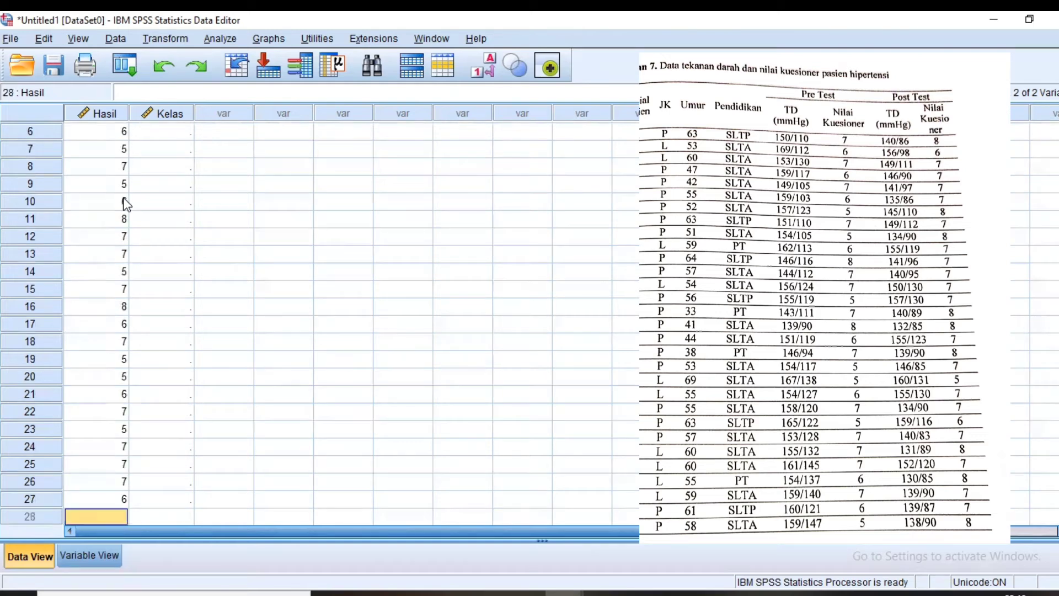
pyautogui.write('7')
pyautogui.press('Return')
pyautogui.write('6')
pyautogui.press('Return')
pyautogui.write('5')
pyautogui.press('Return')
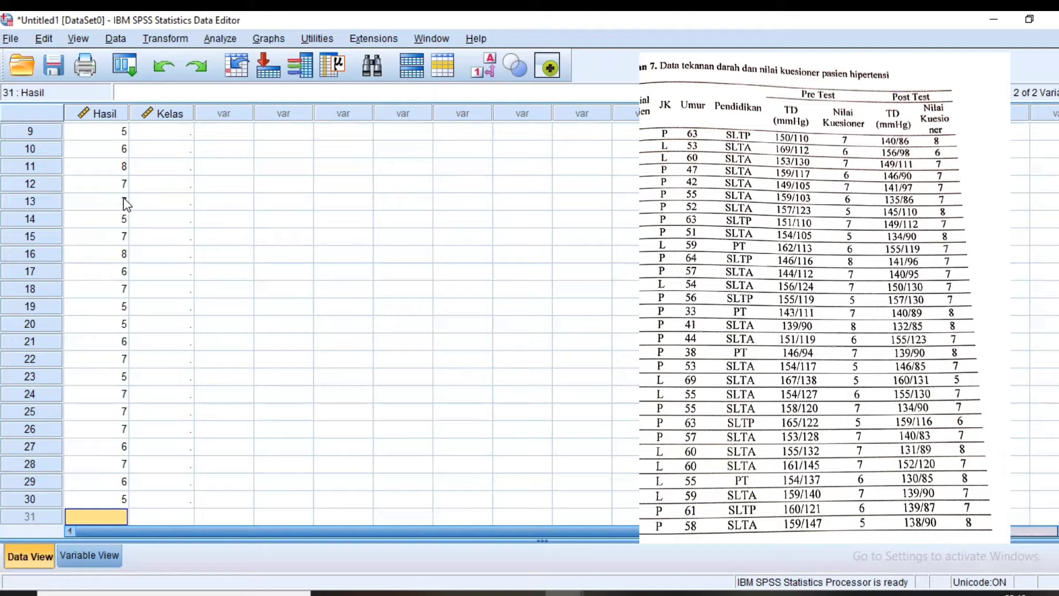
# - Enter the post-test questionnaire scores 8, 6, 7, 7, 7, 7 for Hasil in rows 31 to 36
pyautogui.write('6')
pyautogui.press('Return')
pyautogui.write('7')
pyautogui.press('Return')
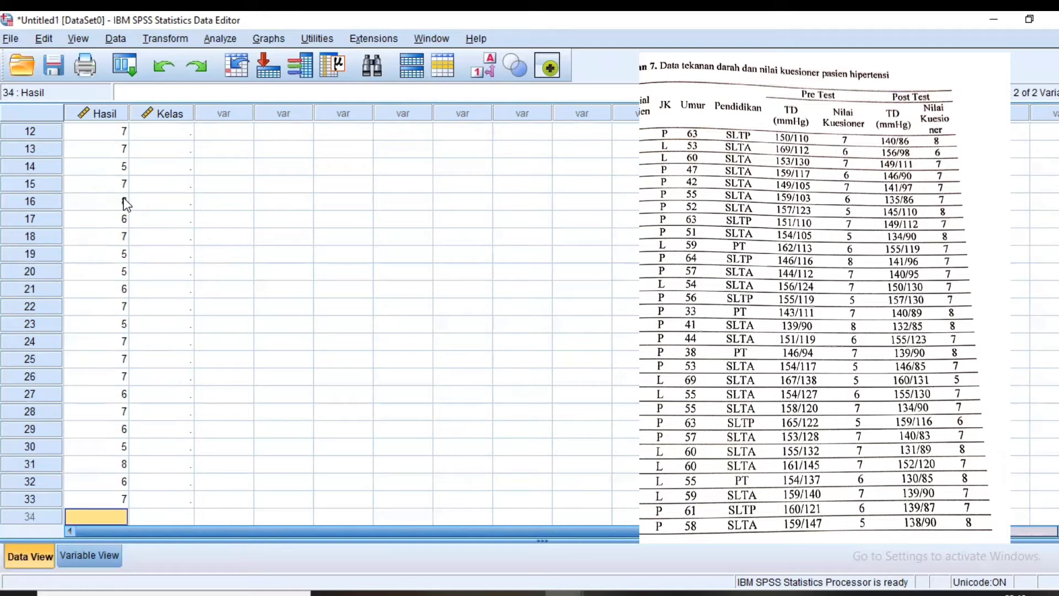
pyautogui.write('7')
pyautogui.press('Return')
pyautogui.write('7')
pyautogui.press('Return')
pyautogui.write('7')
pyautogui.press('Return')
# - Enter the post-test scores 8, 7, 8, 7, 7, 7, 7, 7, 8, 8, 7, 8, 7, 5, 7, 7 for Hasil in rows 37 to 52
pyautogui.write('8')
pyautogui.press('Return')
pyautogui.write('7')
pyautogui.press('Return')
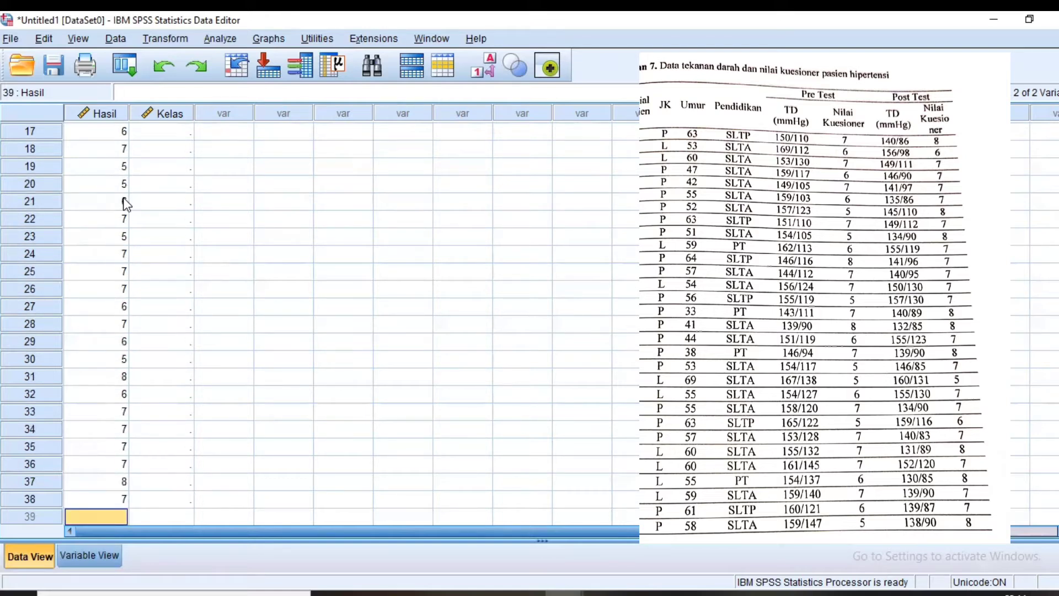
pyautogui.write('8 7 7 7 7 7 7 7 ')
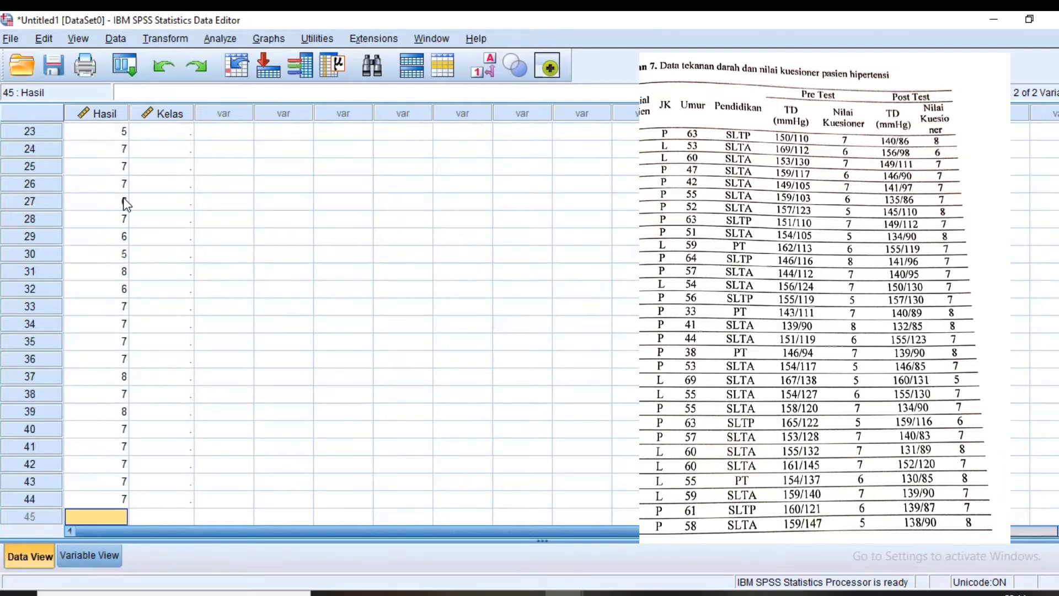
pyautogui.write('8 8 7 8 7 5 7 7 ')
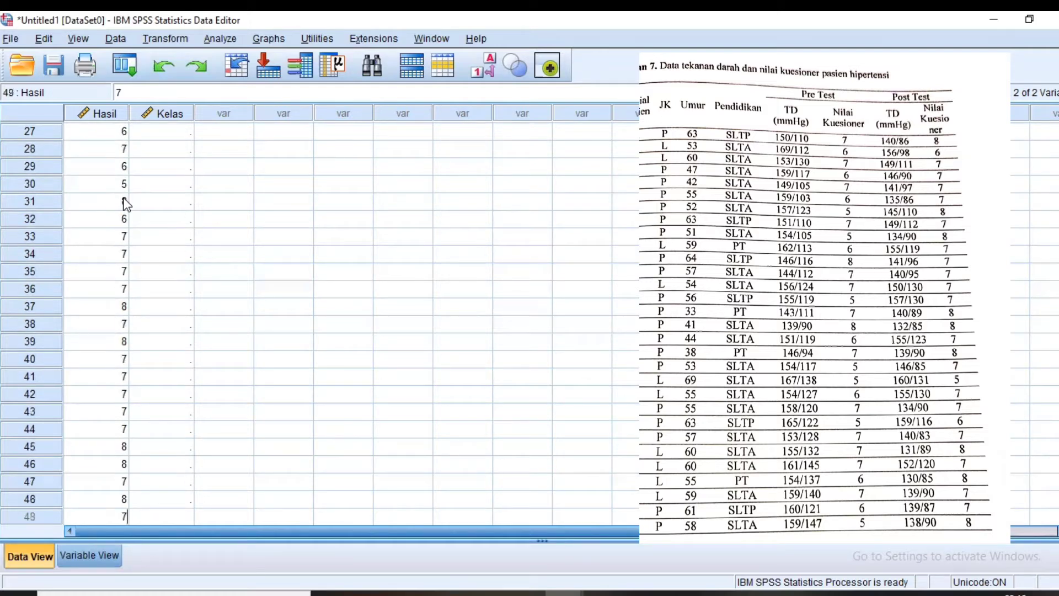
# - Enter the post-test scores 6, 7, 8, 7, 8, 7, 7, 8 for Hasil in rows 53 to 60
pyautogui.write('6')
pyautogui.press('Return')
pyautogui.write('7')
pyautogui.press('Return')
pyautogui.write('8')
pyautogui.press('Return')
pyautogui.write('7')
pyautogui.press('Return')
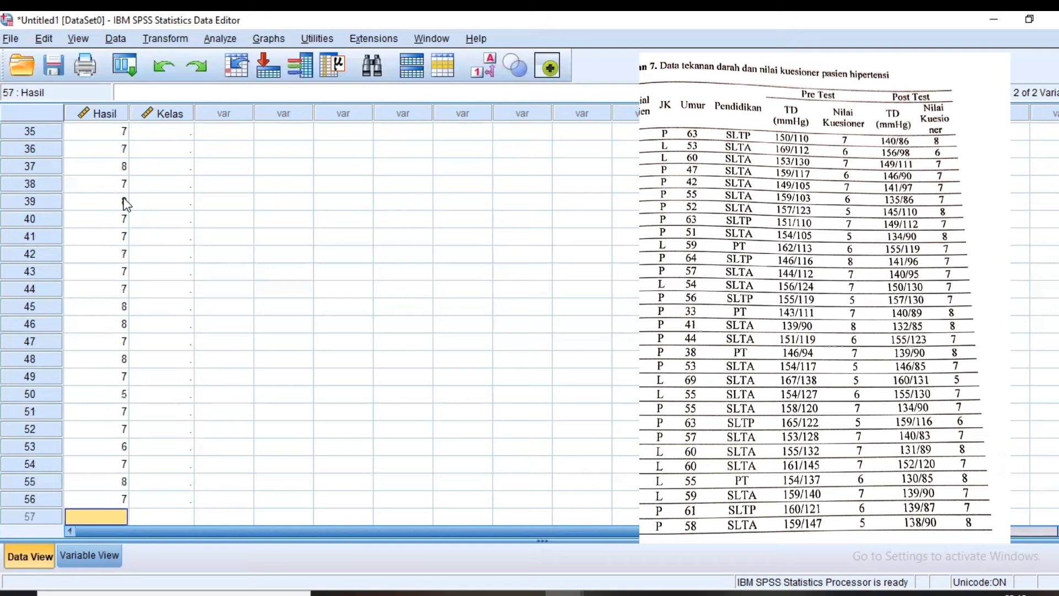
pyautogui.write('8')
pyautogui.press('Return')
pyautogui.write('7')
pyautogui.press('Return')
pyautogui.write('7')
pyautogui.press('Return')
pyautogui.write('8')
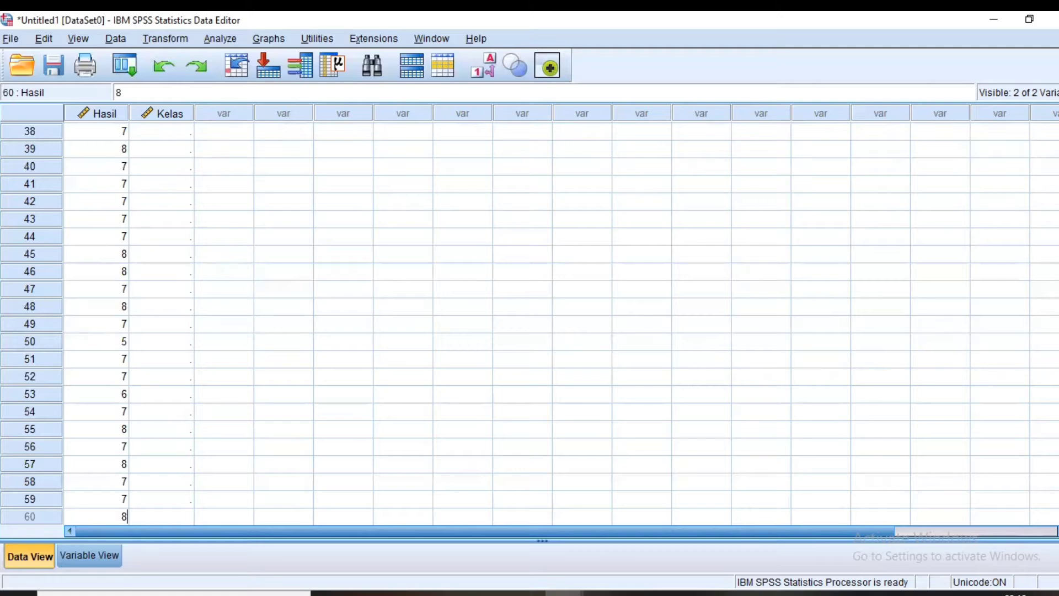
# - Enter the group code 1 for Kelas in rows 1 to 30, covering the pre-test scores
pyautogui.scroll(10, 529, 323)
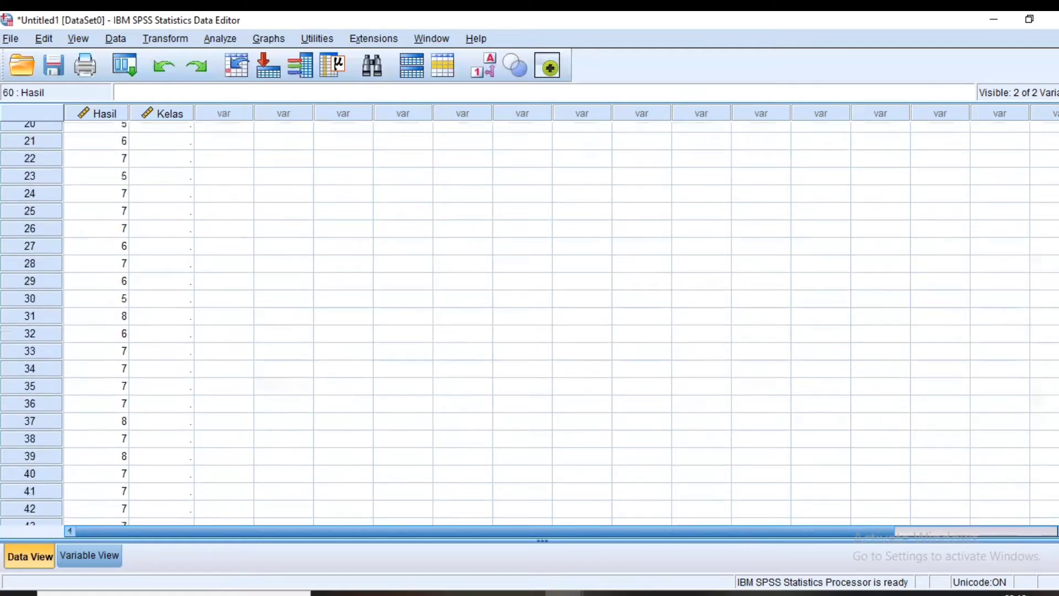
pyautogui.scroll(3, 530, 323)
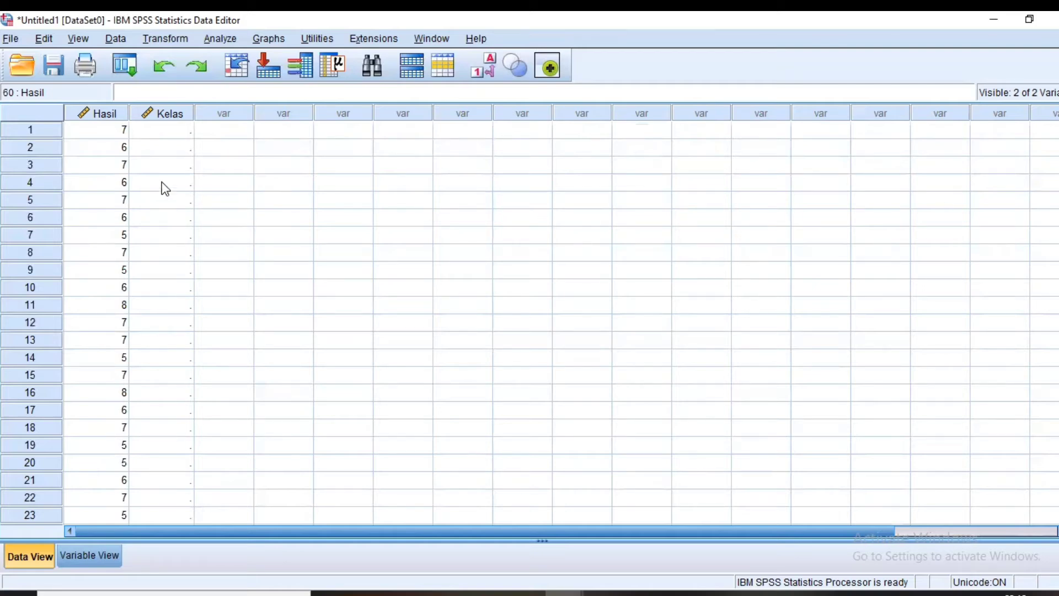
pyautogui.click(173, 136)
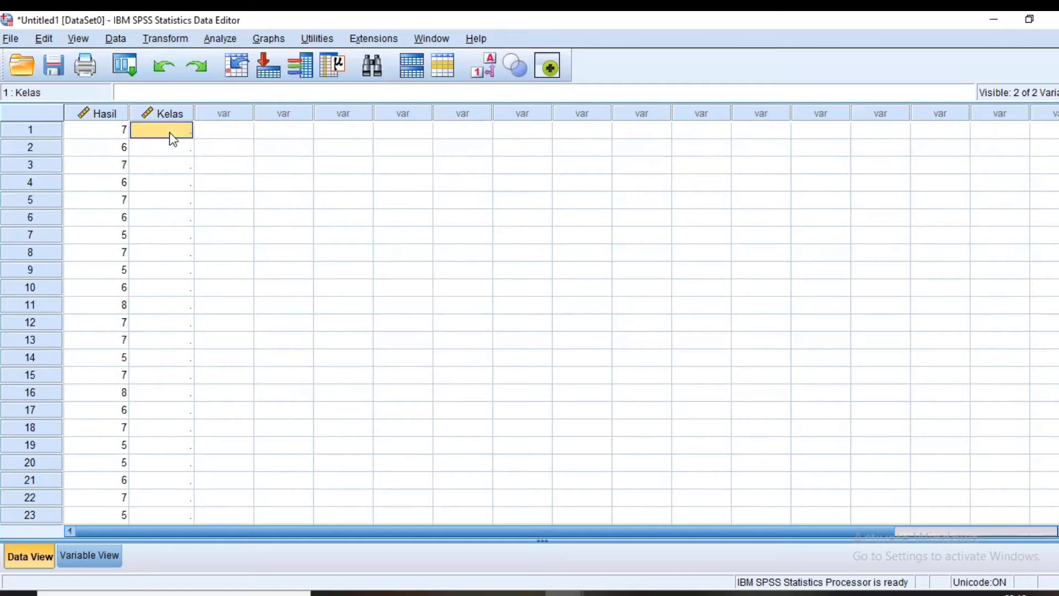
pyautogui.write('1')
pyautogui.press('Return')
pyautogui.write('1 1 1 1 1 1 1 1')
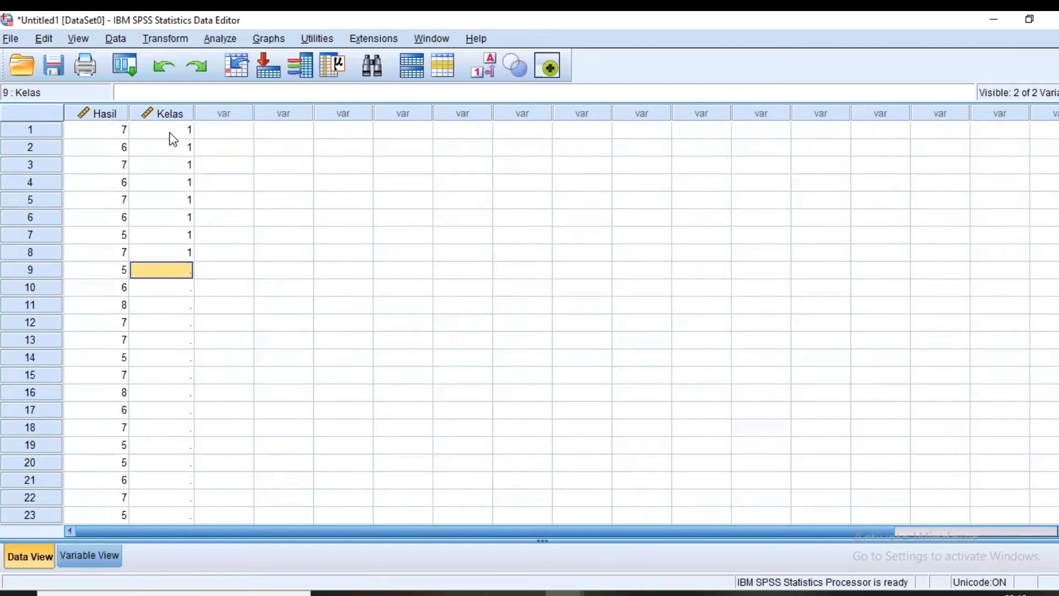
pyautogui.write(' 1 1 1 1 1 1 1 1 1 1 1 1 1 1 1 1 1 1 1 1 1')
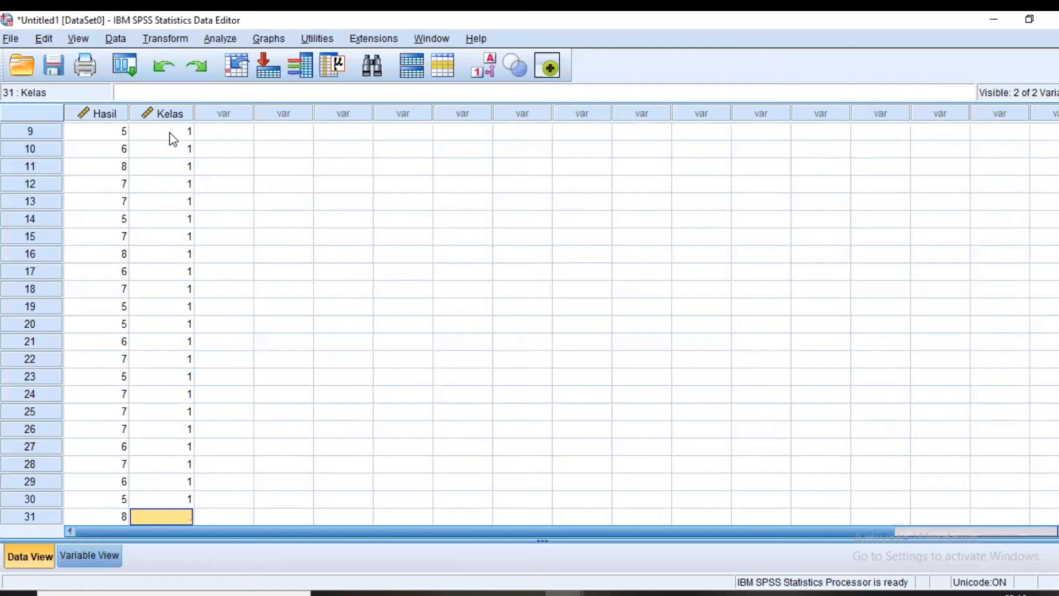
# - Enter the group code 2 for Kelas in rows 31 to 60, covering the post-test scores
pyautogui.write('2 2 2 2 2 2 2 2 2 2 2 2 2 2 2 2 2 2 2 2 2 2 2 2 2 2 2 2 2')
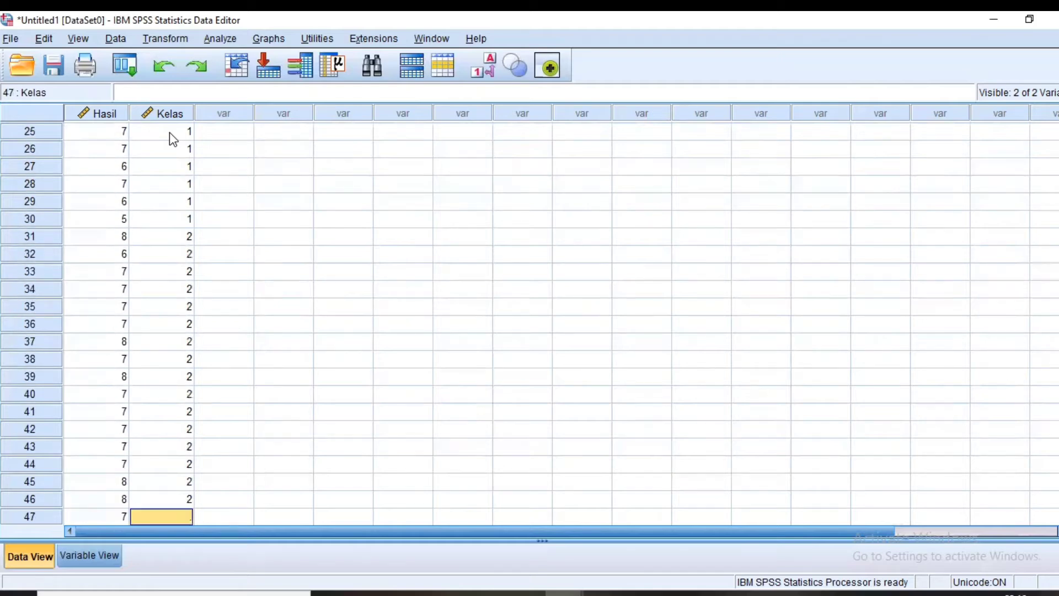
pyautogui.write(' 2 2')
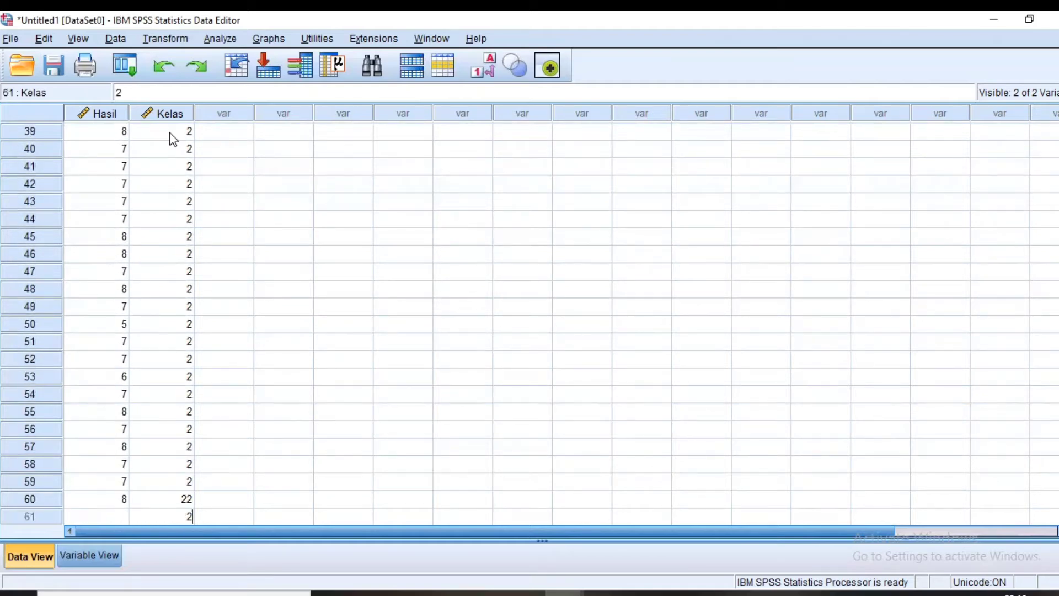
pyautogui.scroll(13, 369, 188)
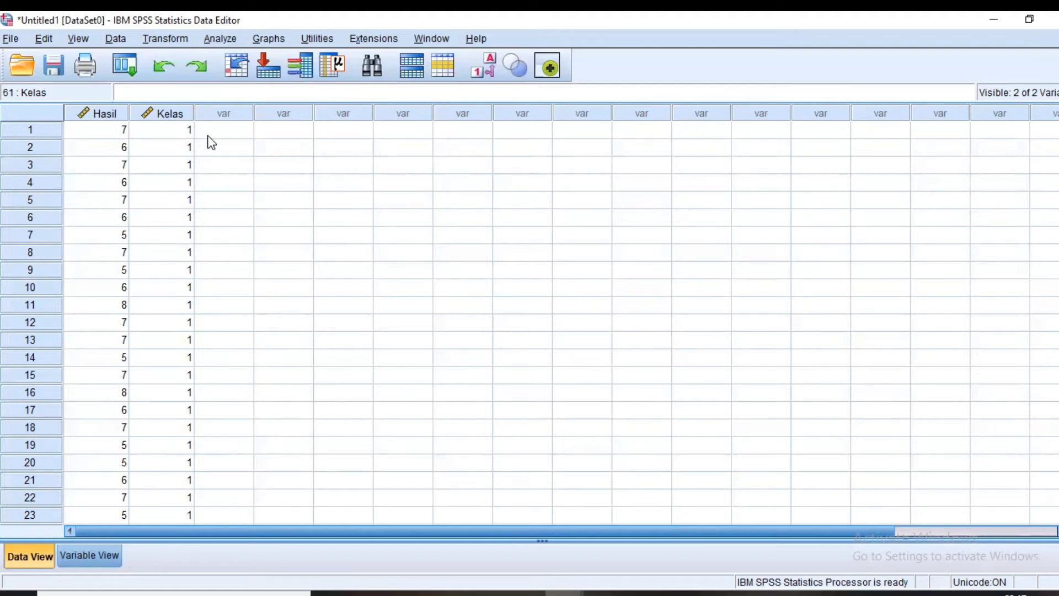
# - Set up an Explore analysis with Hasil as the dependent variable and Kelas as the factor
pyautogui.click(219, 38)
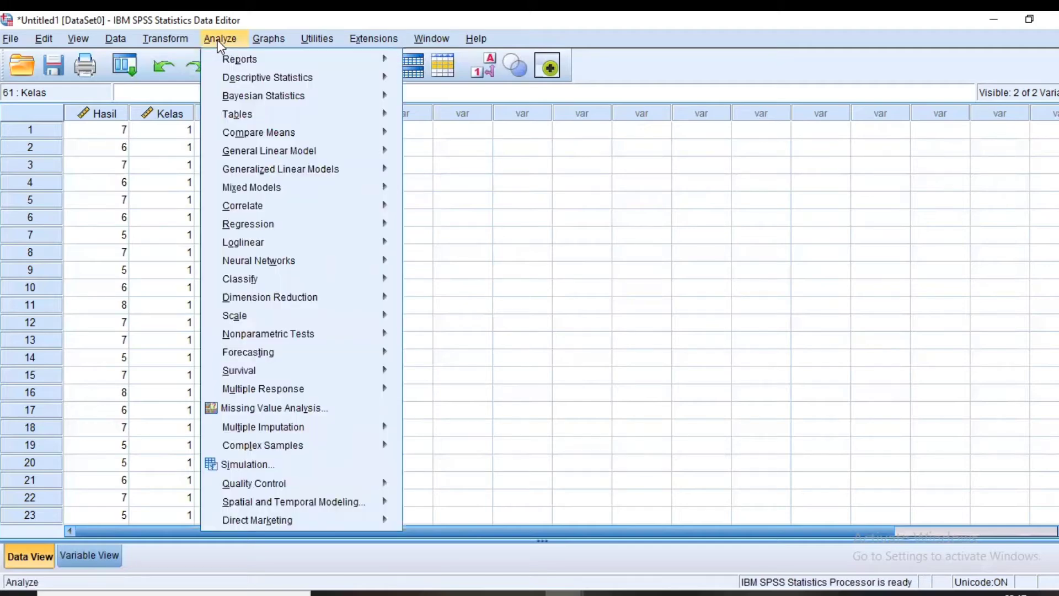
pyautogui.moveTo(280, 81)
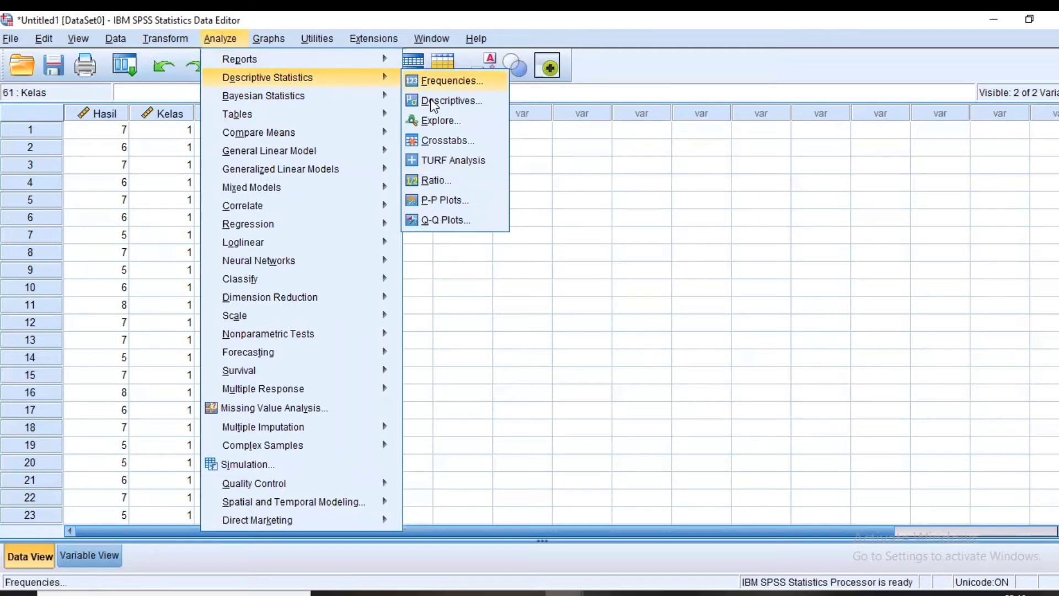
pyautogui.click(433, 127)
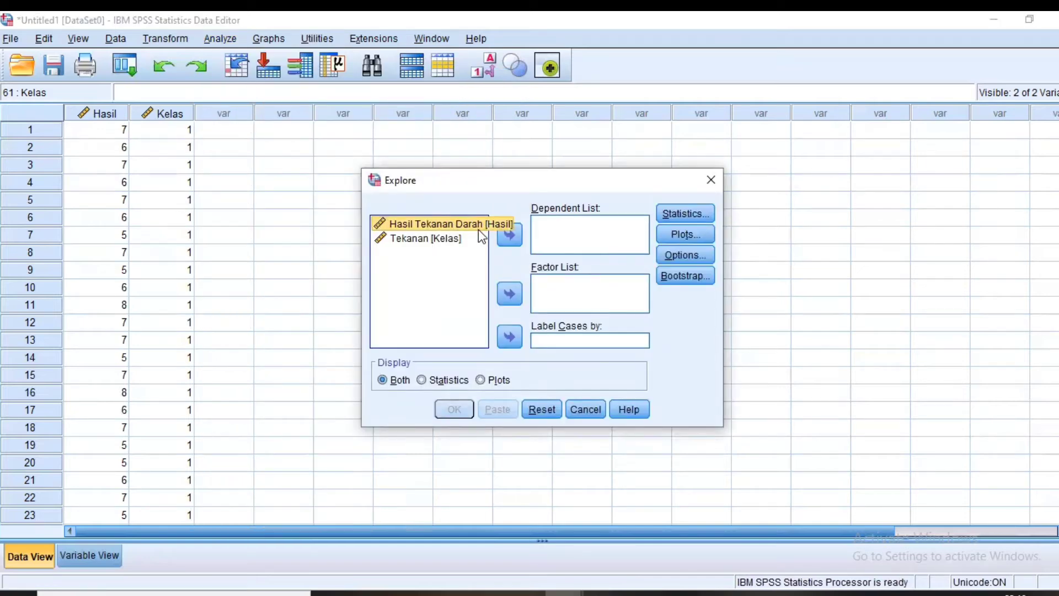
pyautogui.click(509, 236)
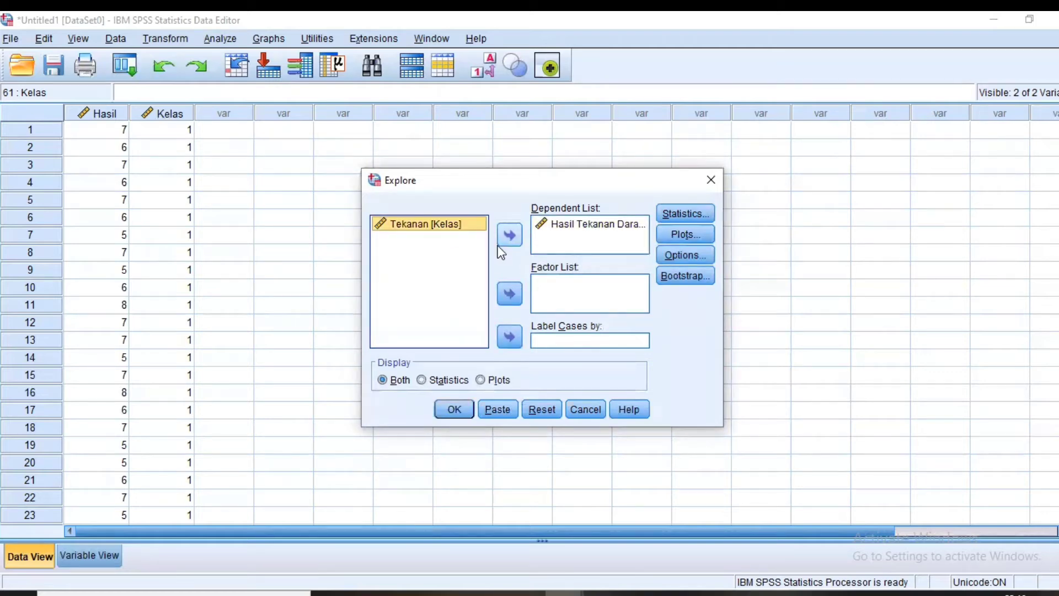
pyautogui.click(509, 294)
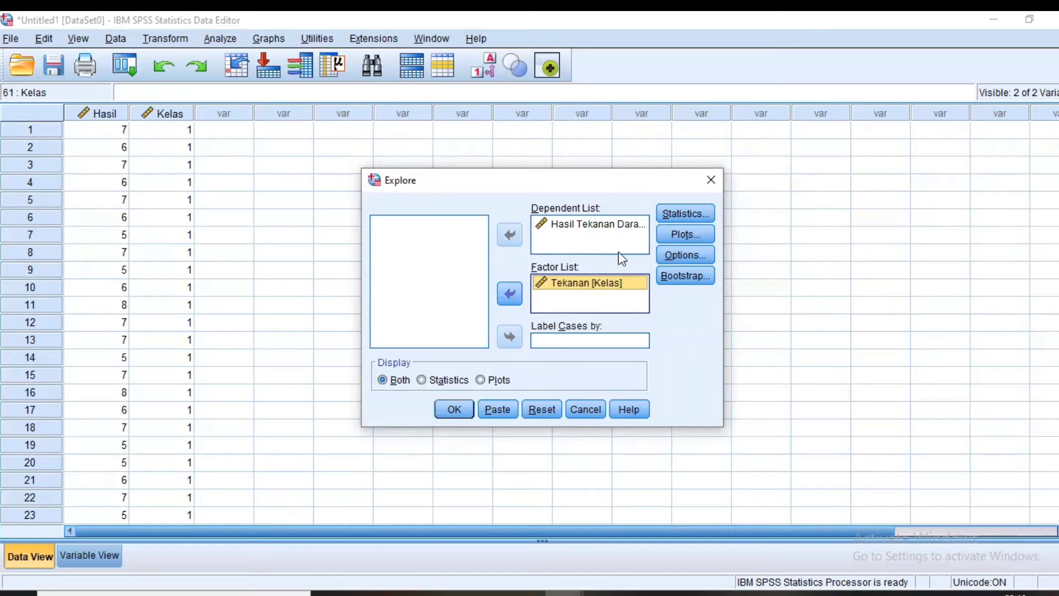
# - Include normality plots with tests in the Explore analysis and run it
pyautogui.click(696, 234)
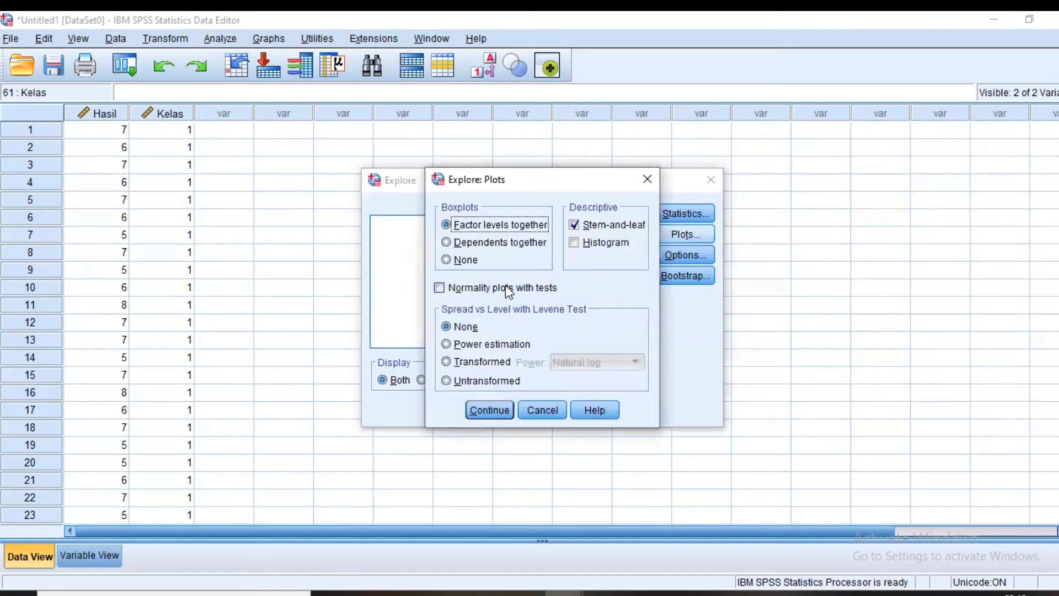
pyautogui.click(442, 289)
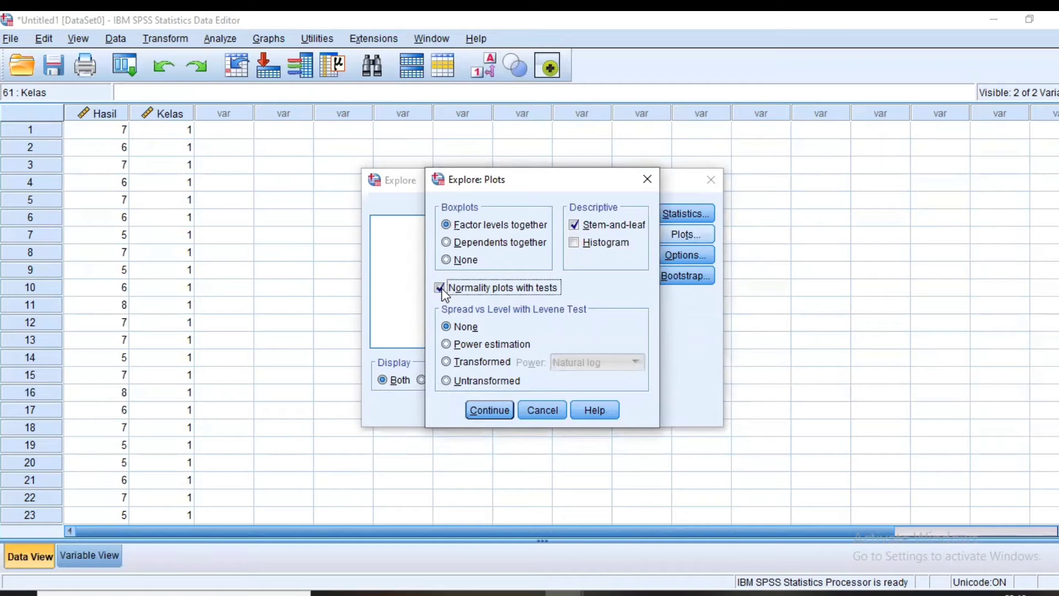
pyautogui.click(486, 414)
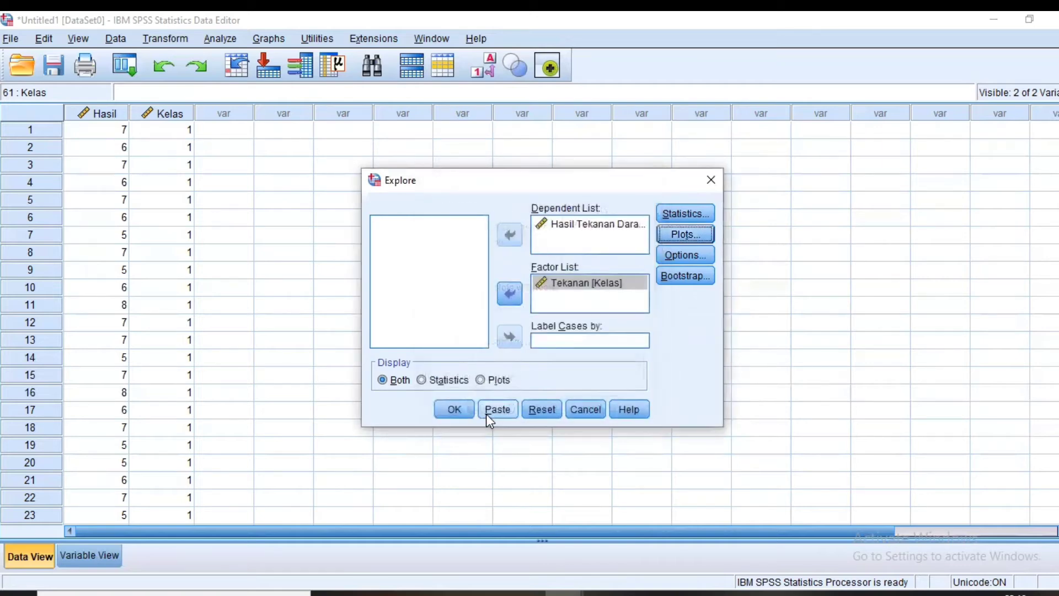
pyautogui.click(454, 410)
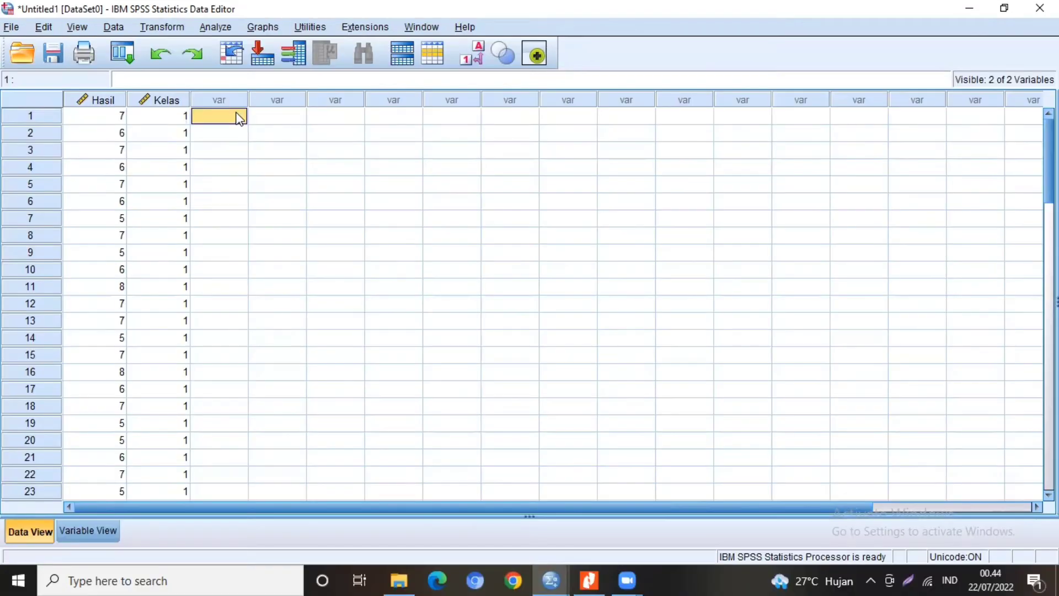
# - Run Explore again on Hasil by Kelas with normality plots turned off and Power estimation selected for the Levene test
pyautogui.click(217, 27)
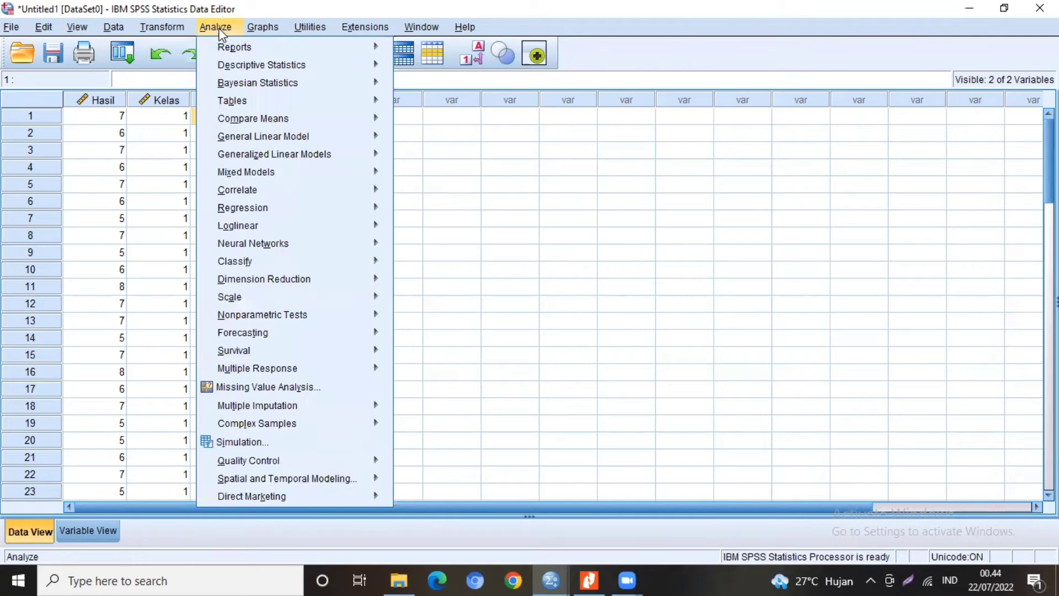
pyautogui.moveTo(254, 68)
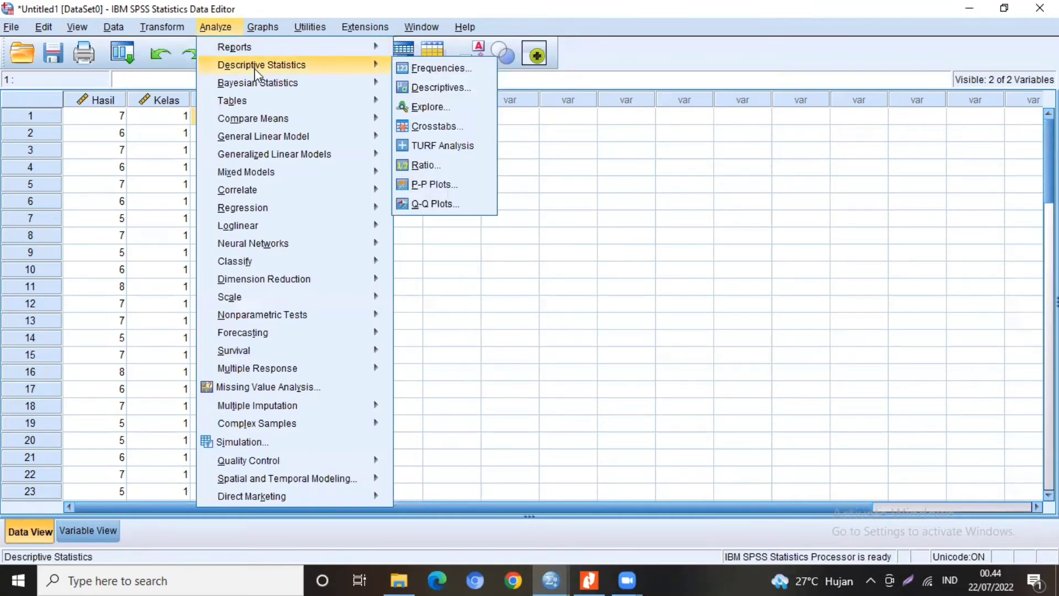
pyautogui.click(422, 104)
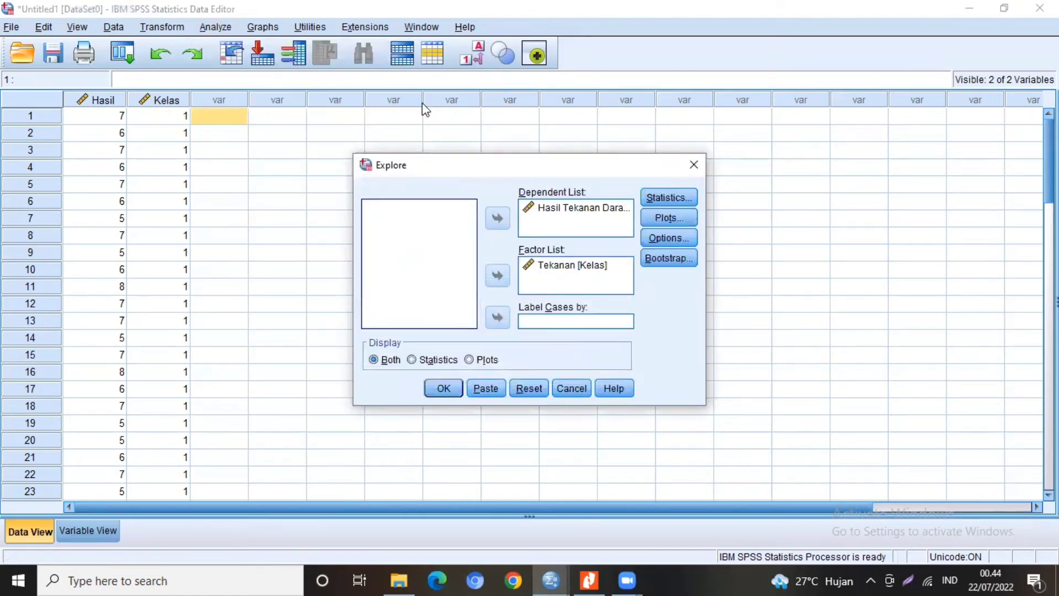
pyautogui.click(677, 219)
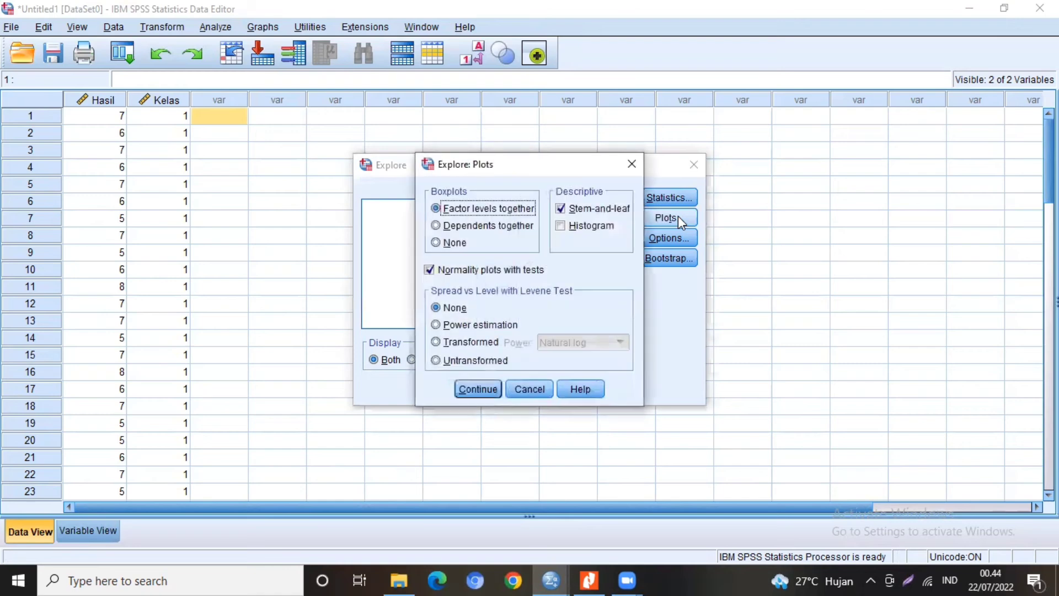
pyautogui.click(498, 271)
pyautogui.click(485, 273)
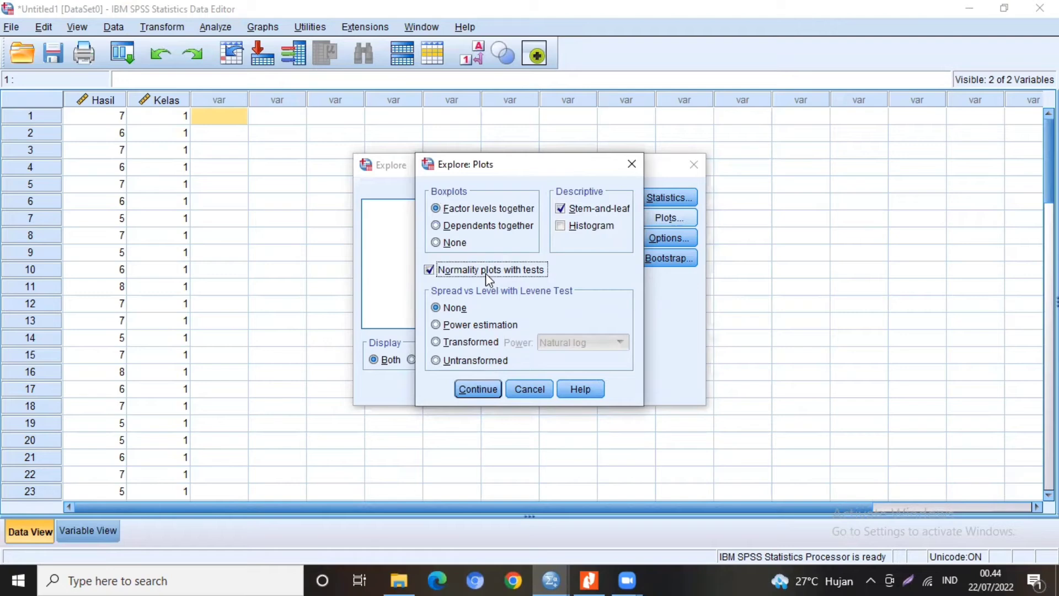
pyautogui.click(459, 327)
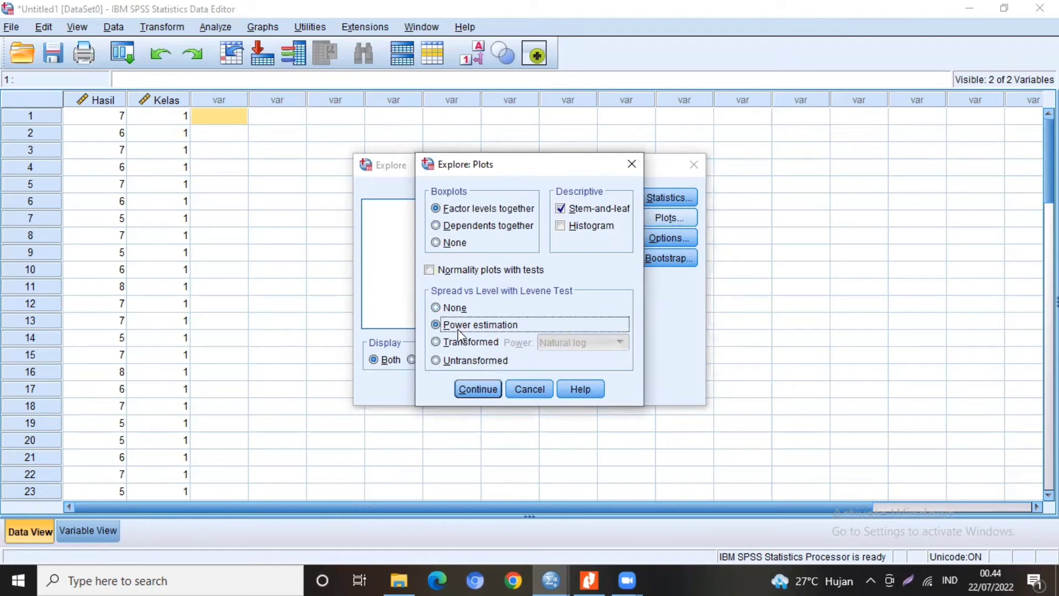
pyautogui.click(471, 389)
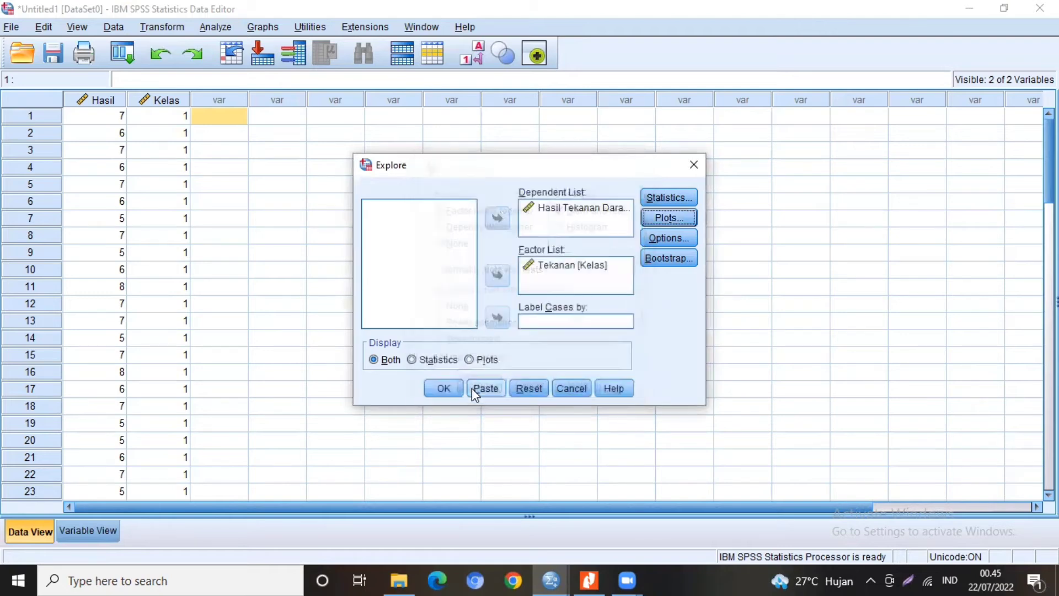
pyautogui.click(437, 389)
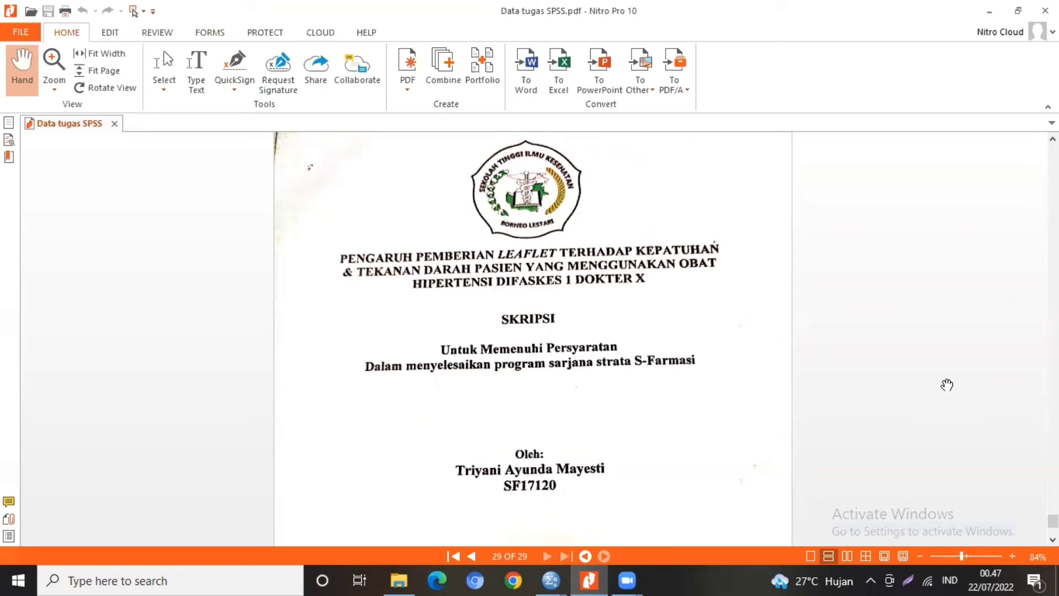
# - Switch to the empty SPSS dataset and define two variables named Pretest and Postest
pyautogui.hotkey('alt', 'Tab')
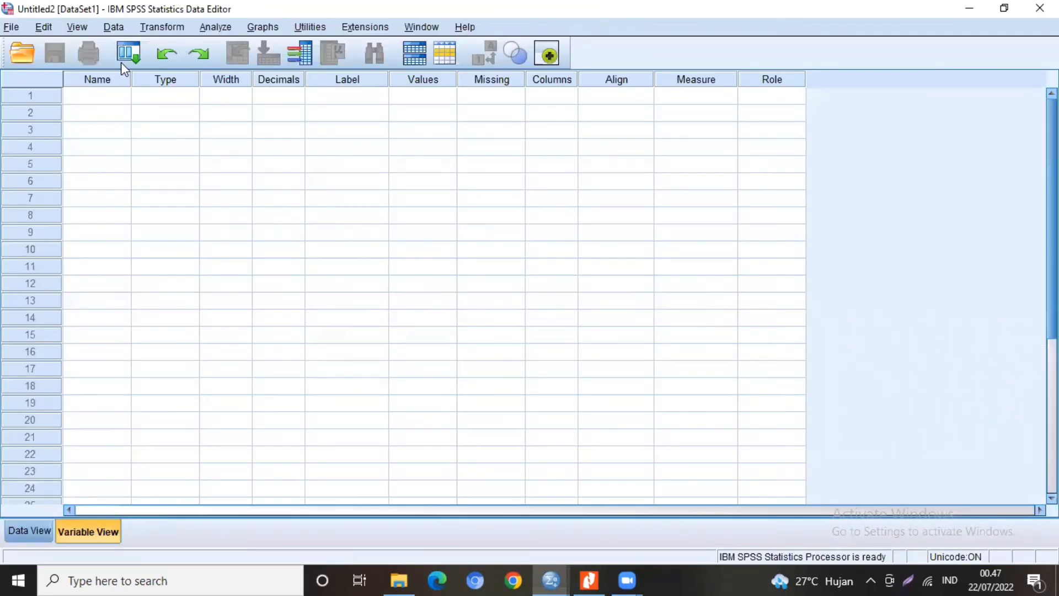
pyautogui.click(106, 98)
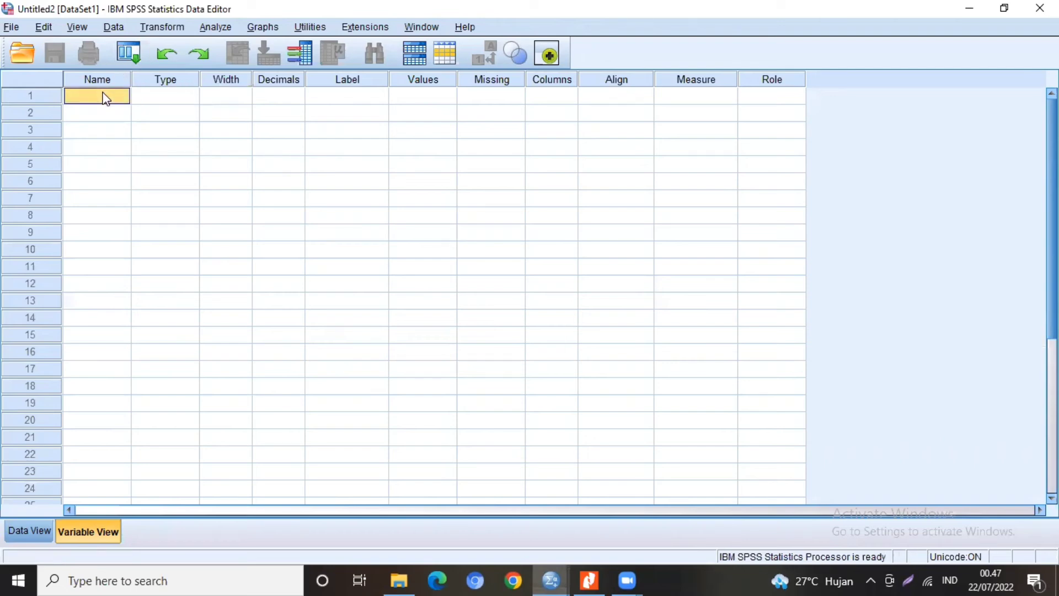
pyautogui.write('Pretest')
pyautogui.press('Return')
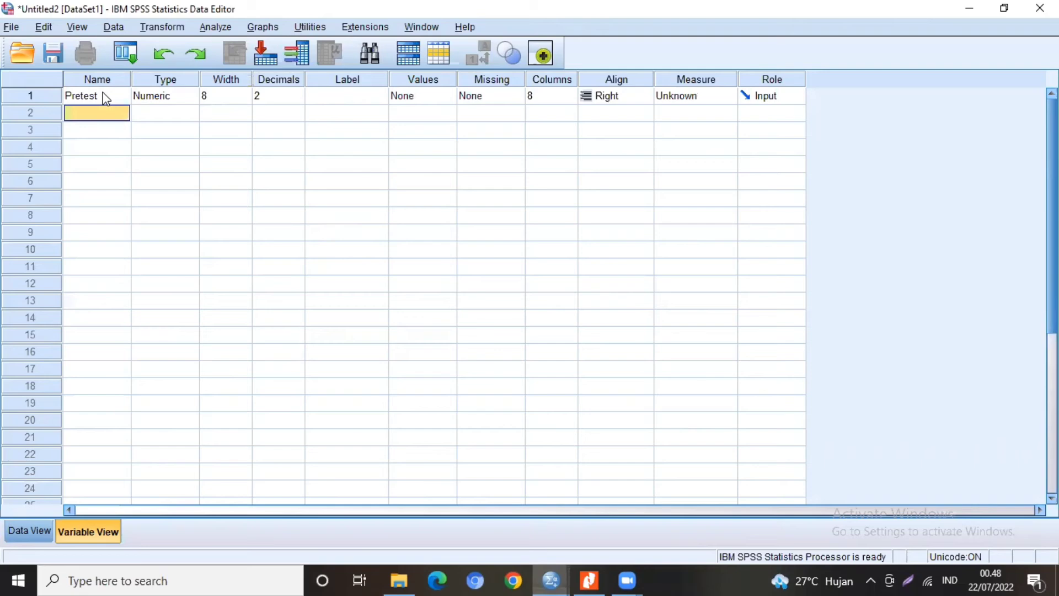
pyautogui.write('Postest')
pyautogui.press('Return')
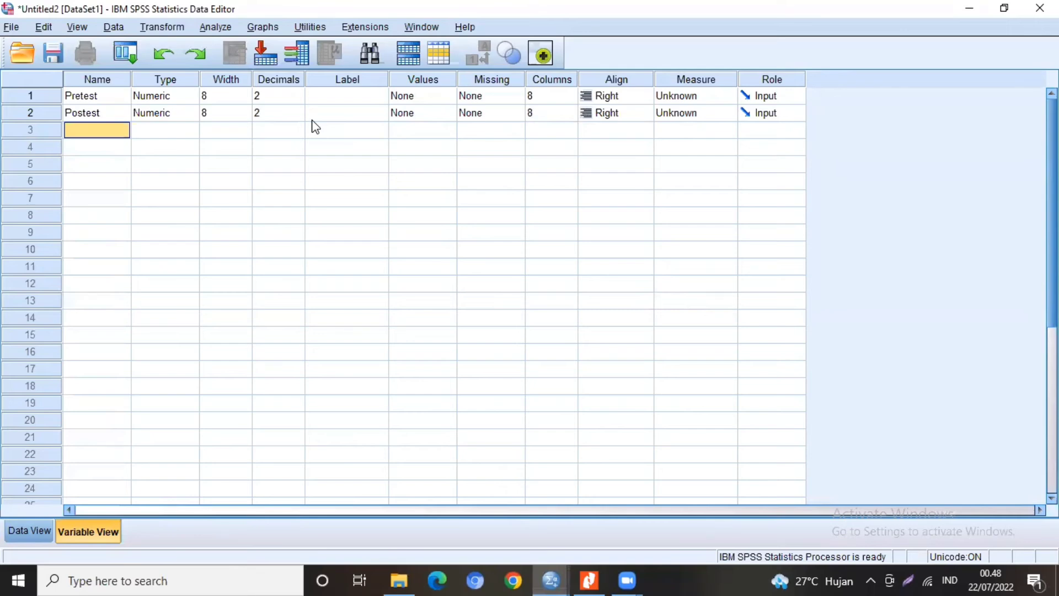
# - Set the decimals of the Pretest and Postest variables to 0
pyautogui.click(296, 100)
pyautogui.click(297, 100)
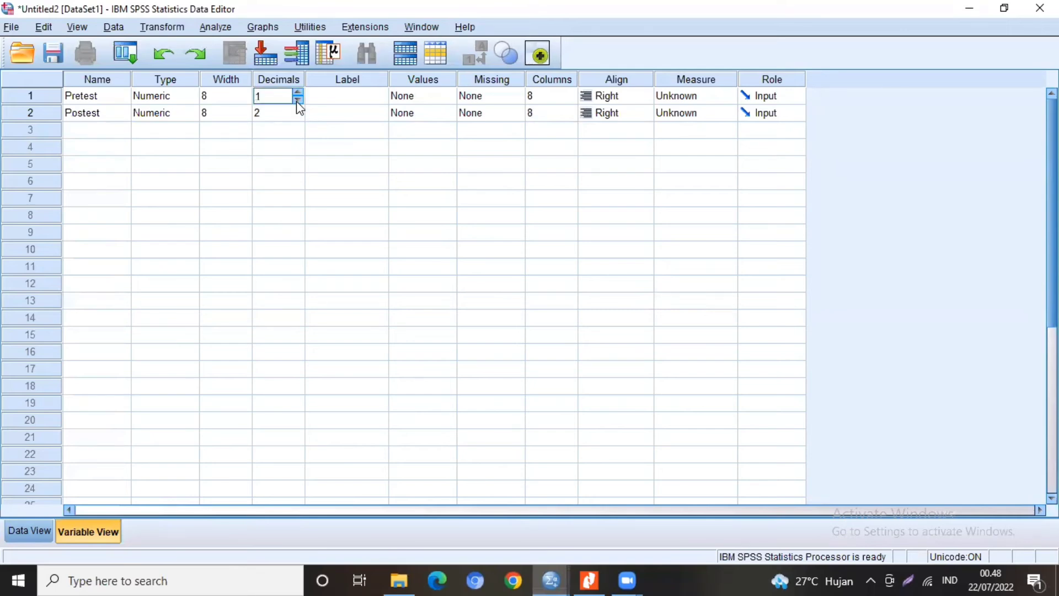
pyautogui.click(297, 99)
pyautogui.click(298, 117)
pyautogui.click(298, 116)
pyautogui.click(298, 116)
# - Set the measurement level of both Pretest and Postest to Scale
pyautogui.click(731, 102)
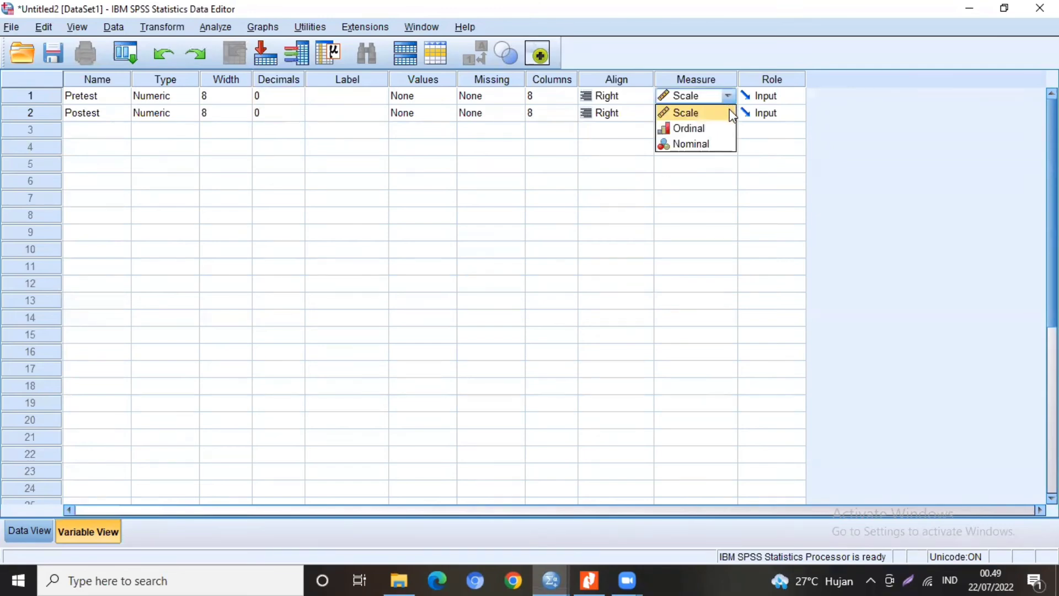
pyautogui.click(732, 115)
pyautogui.click(729, 110)
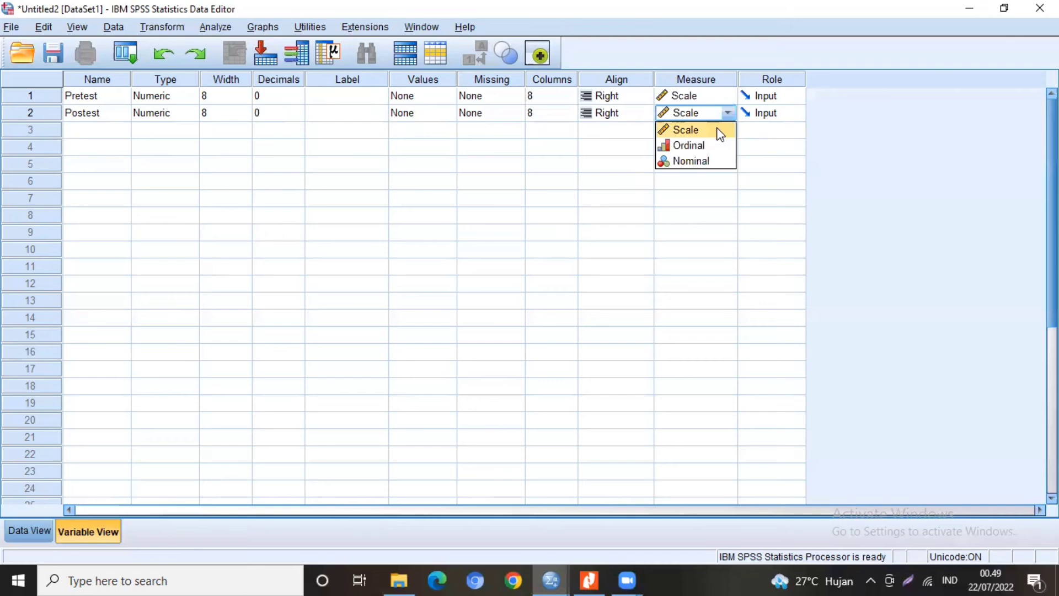
pyautogui.click(717, 132)
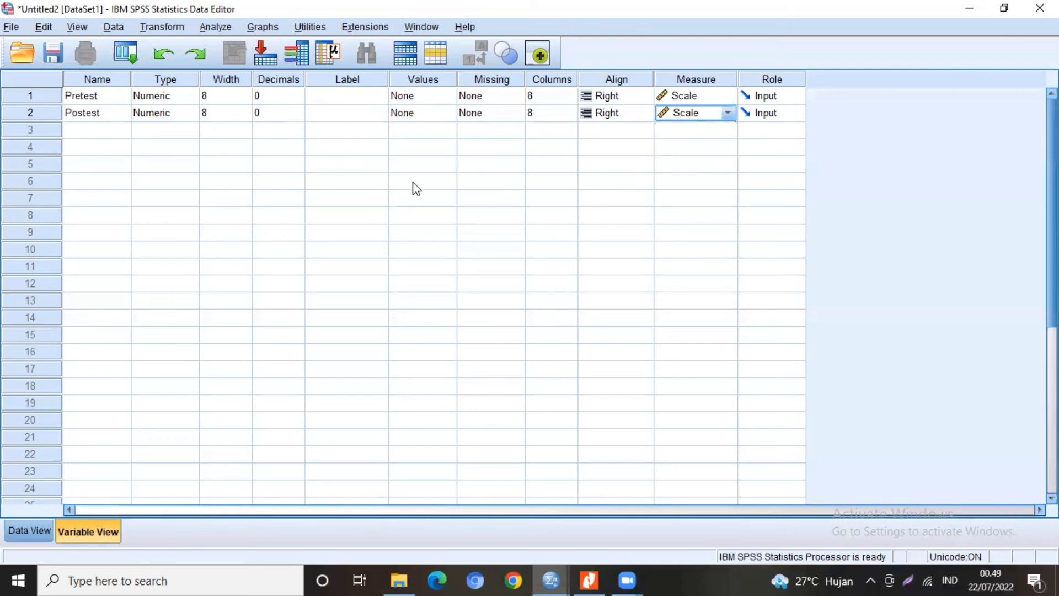
# - Enter the Pretest scores 7, 6, 7, 6, 7, 6, 5, 7 for cases 1 to 8 in the data sheet
pyautogui.click(30, 529)
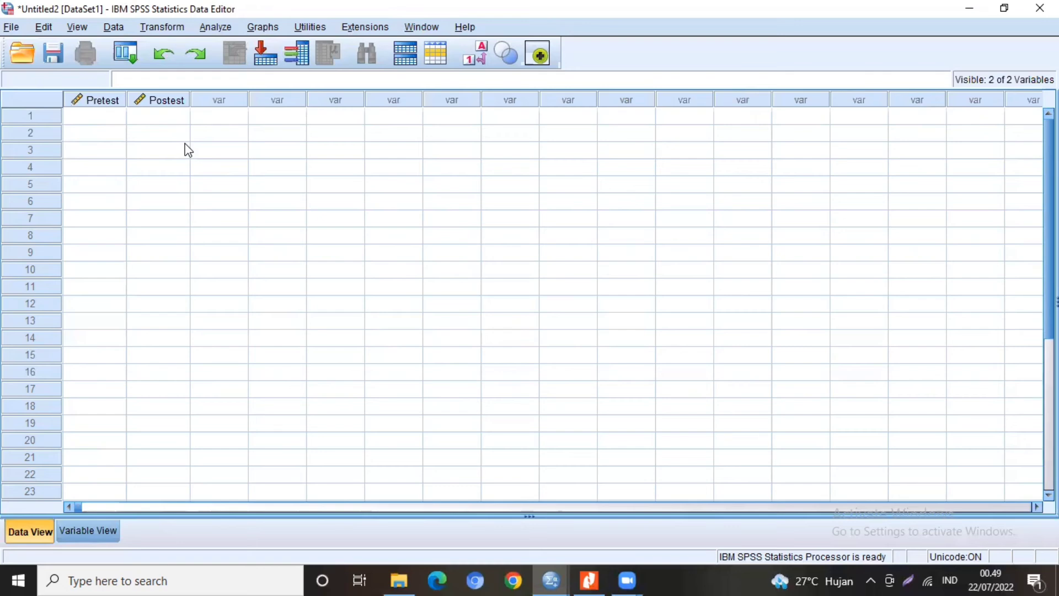
pyautogui.click(87, 122)
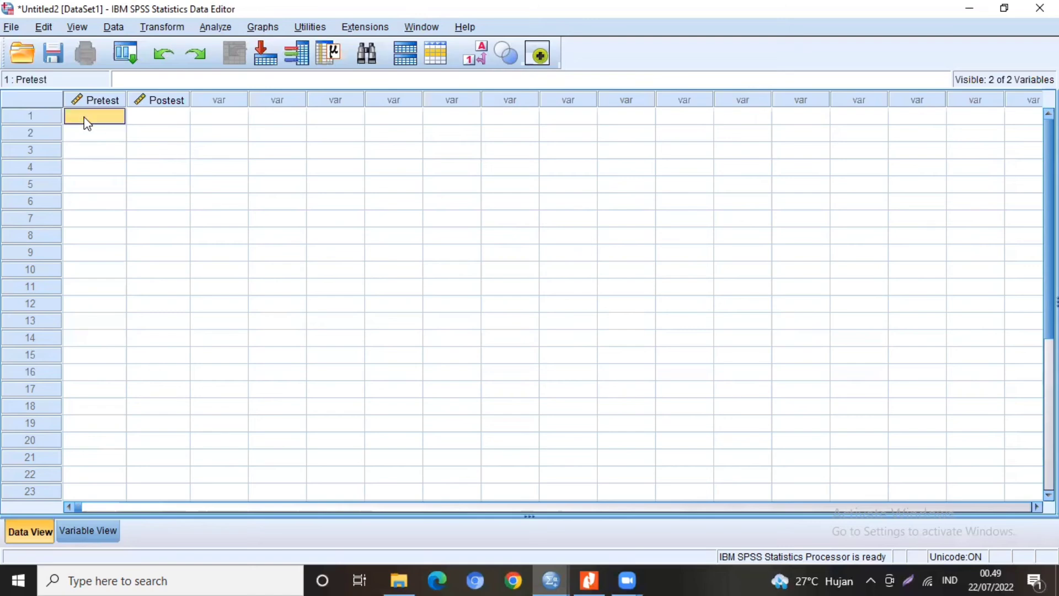
pyautogui.write('7')
pyautogui.press('Return')
pyautogui.write('6')
pyautogui.press('Return')
pyautogui.write('7')
pyautogui.press('Return')
pyautogui.write('6')
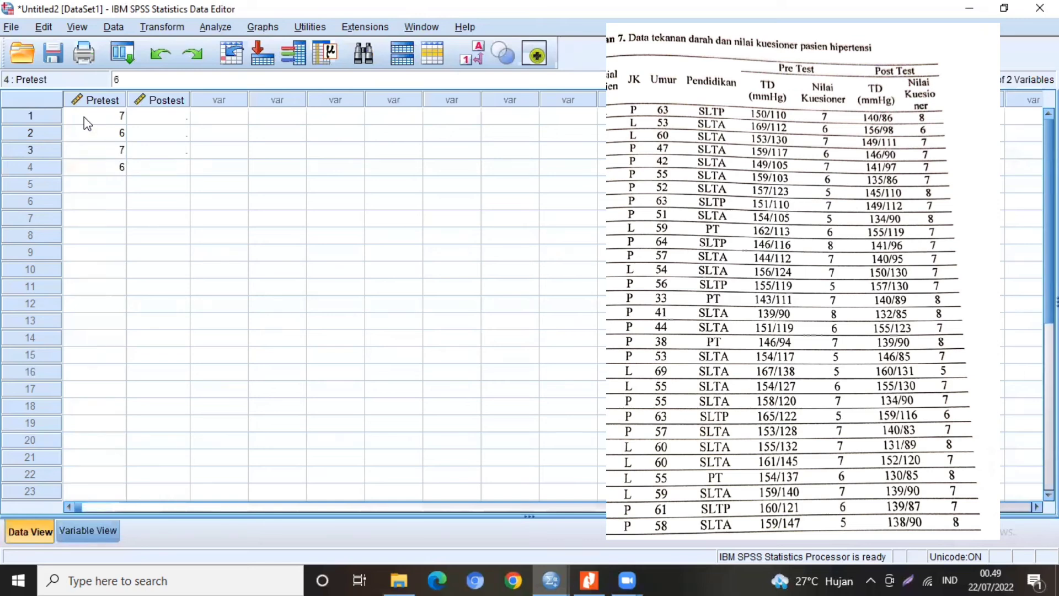
pyautogui.press('Return')
pyautogui.write('7')
pyautogui.press('Return')
pyautogui.write('6')
pyautogui.press('Return')
pyautogui.write('5')
pyautogui.press('Return')
pyautogui.write('7')
pyautogui.press('Return')
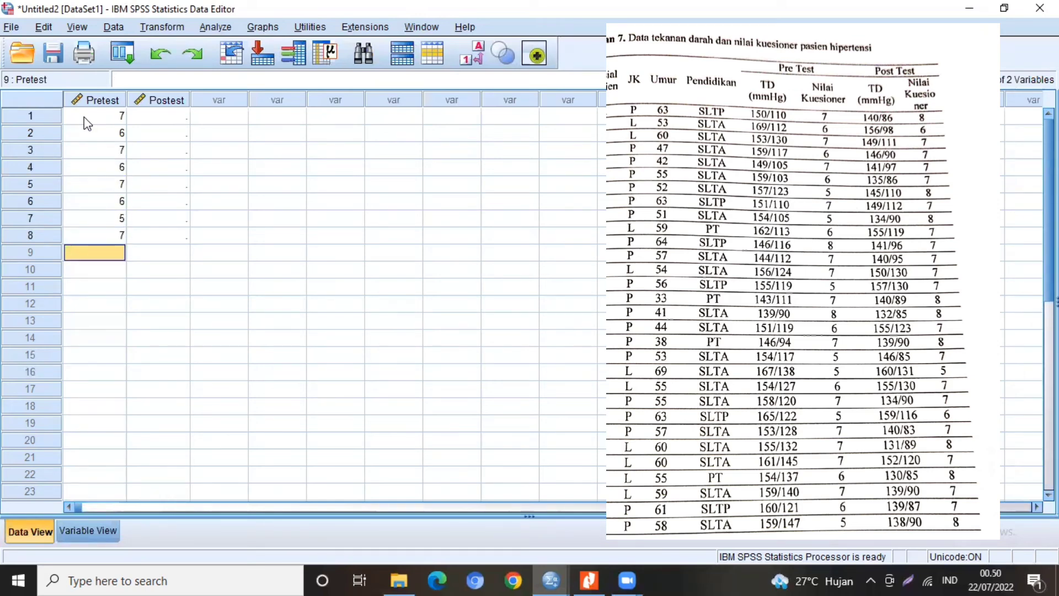
# - Enter the Pretest scores 5, 6, 8, 7, 7, 5, 7, 8 for cases 9 to 16
pyautogui.write('5')
pyautogui.press('Return')
pyautogui.write('6')
pyautogui.press('Return')
pyautogui.write('8')
pyautogui.press('Return')
pyautogui.write('7')
pyautogui.press('Return')
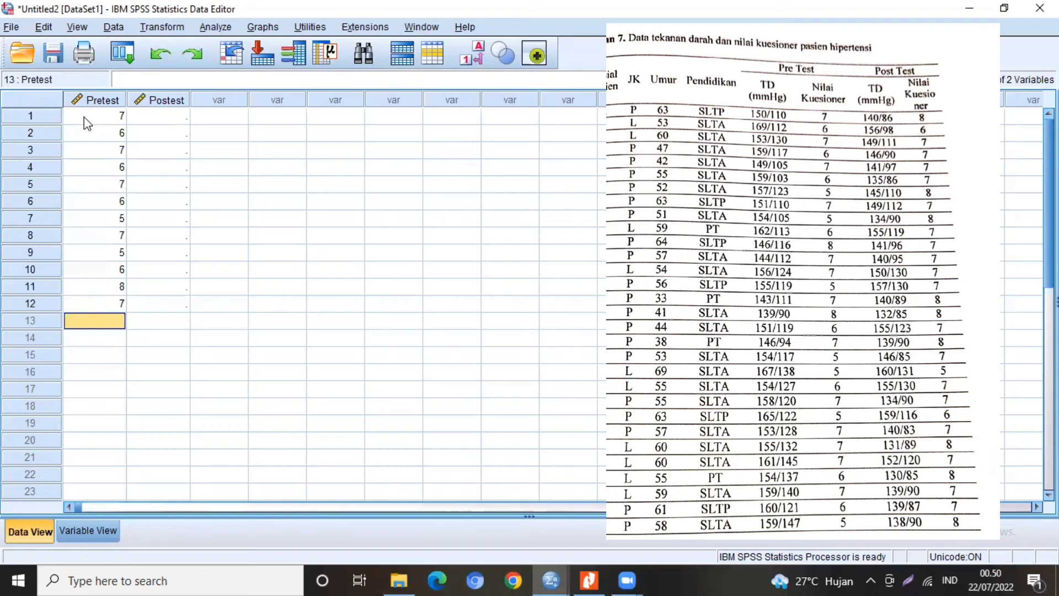
pyautogui.write('7')
pyautogui.press('Return')
pyautogui.write('5')
pyautogui.press('Return')
pyautogui.write('7')
pyautogui.press('Return')
pyautogui.write('8')
pyautogui.press('Return')
# - Enter the Pretest scores 6, 7, 5, 5, 6, 7, 5, 7 for cases 17 to 24
pyautogui.write('6')
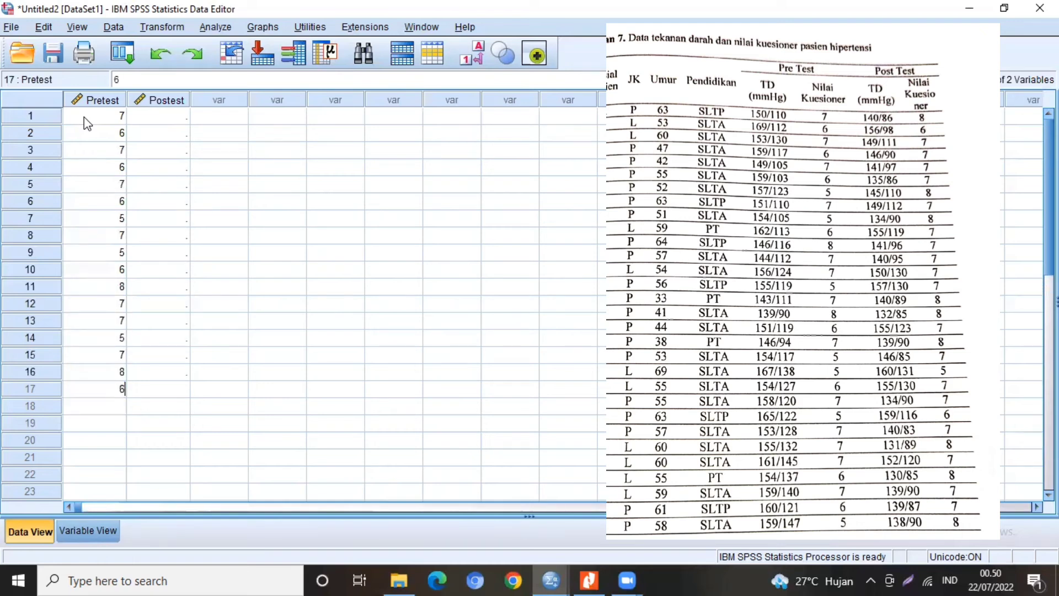
pyautogui.press('Return')
pyautogui.write('7')
pyautogui.press('Return')
pyautogui.write('5')
pyautogui.press('Return')
pyautogui.write('5 ')
pyautogui.write('6')
pyautogui.press('Return')
pyautogui.write('7')
pyautogui.press('Return')
pyautogui.write('5')
pyautogui.press('Return')
pyautogui.write('7')
pyautogui.press('Return')
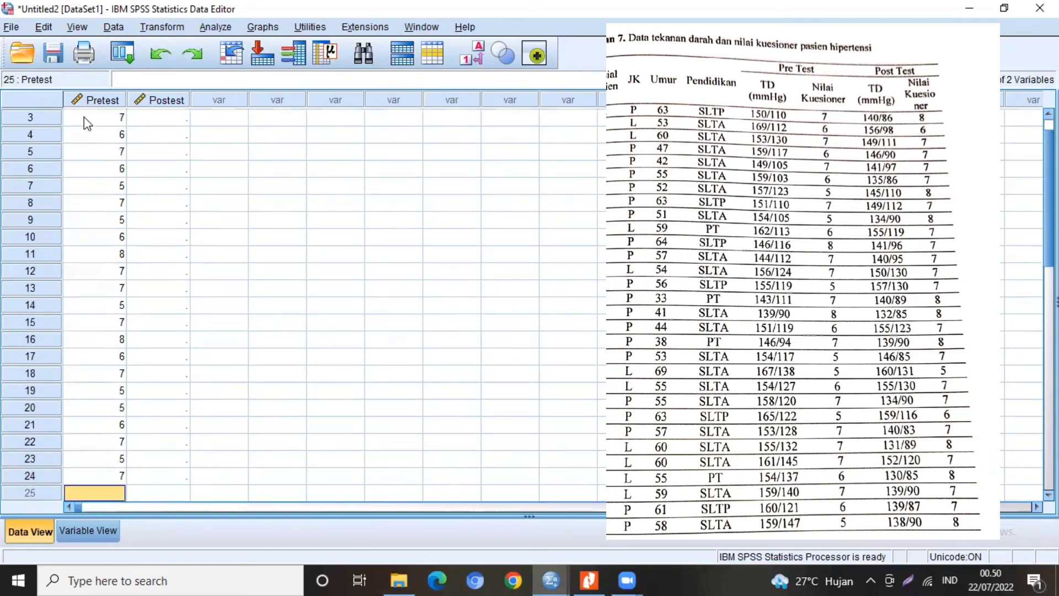
# - Enter the Pretest scores 7, 7, 6, 7, 6, 5 for cases 25 to 30
pyautogui.write('7 7 6')
pyautogui.press('Return')
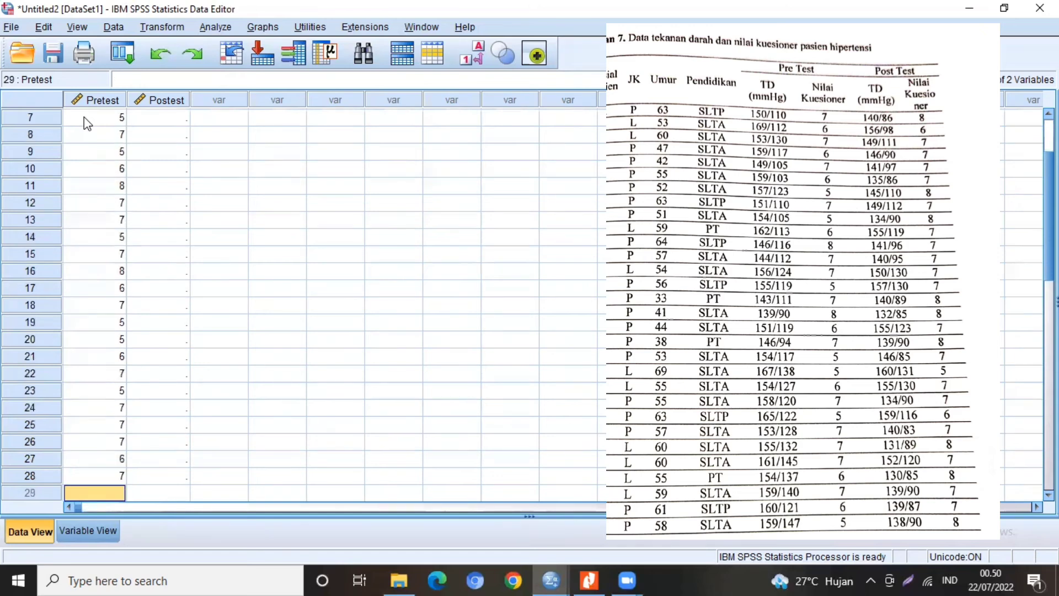
pyautogui.write('7')
pyautogui.press('Return')
pyautogui.write('6')
pyautogui.press('Return')
pyautogui.write('5')
pyautogui.press('Return')
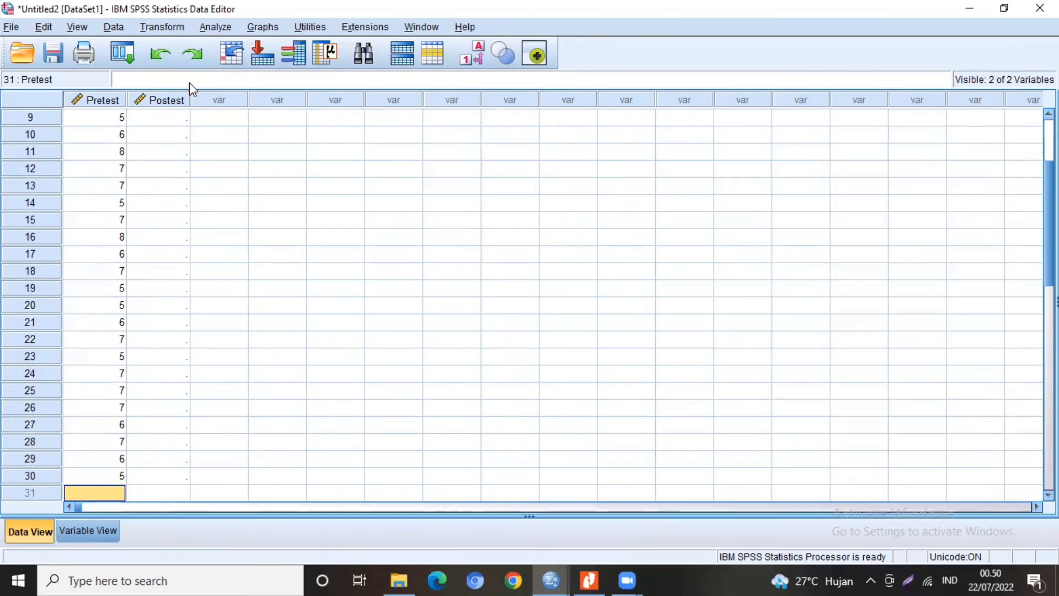
# - Enter the Postest scores 8, 6, 7, 7, 7, 7, 8, 7 for cases 1 to 8
pyautogui.scroll(3, 987, 194)
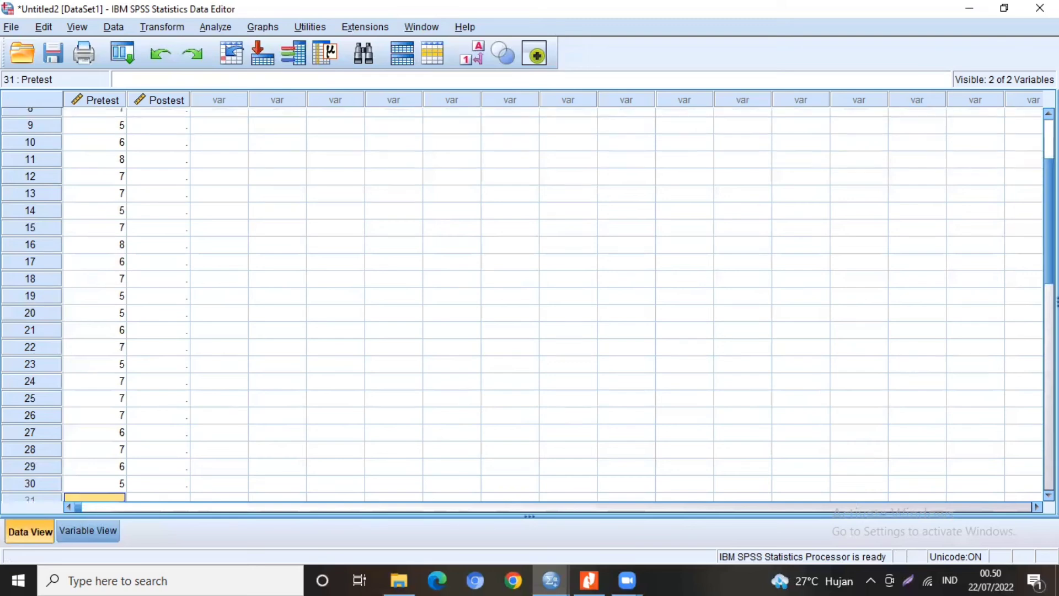
pyautogui.click(138, 117)
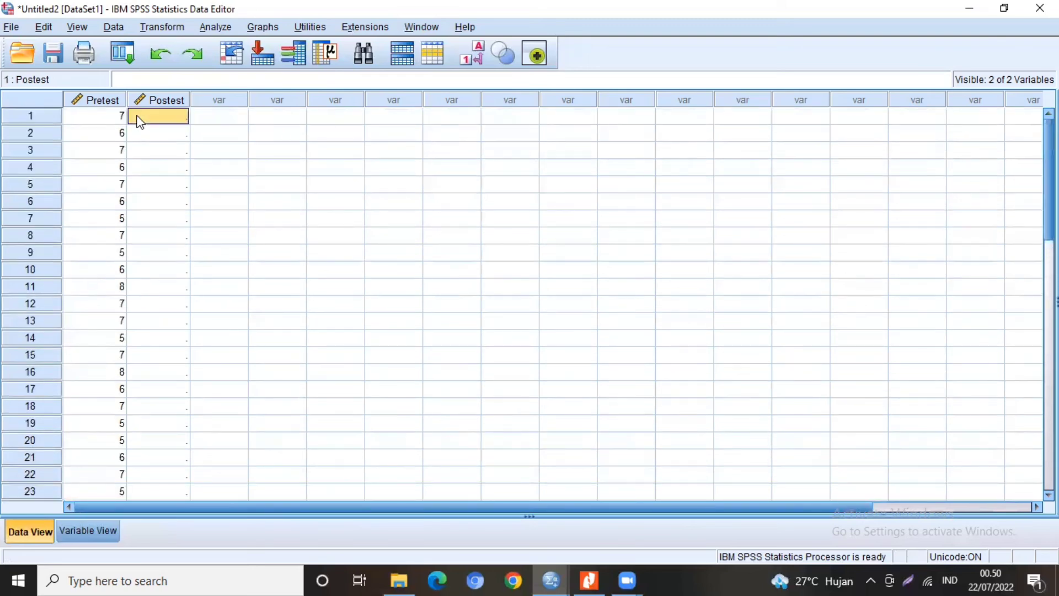
pyautogui.write('8')
pyautogui.press('Return')
pyautogui.write('6')
pyautogui.press('Return')
pyautogui.write('7')
pyautogui.press('Return')
pyautogui.write('7 ')
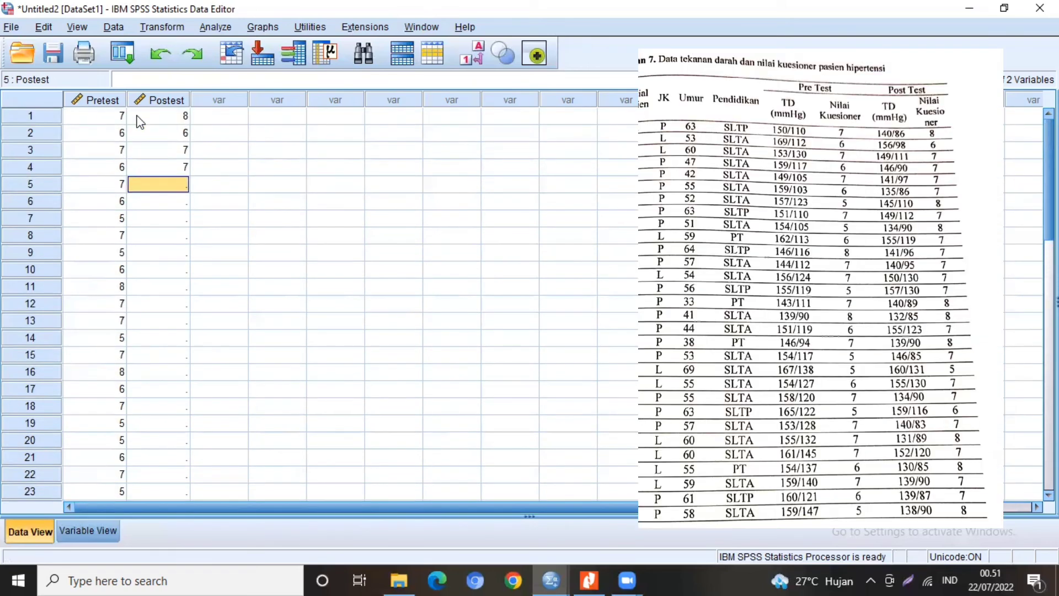
pyautogui.write('7')
pyautogui.press('Return')
pyautogui.write('7')
pyautogui.press('Return')
pyautogui.write('8')
pyautogui.press('Return')
pyautogui.write('7')
pyautogui.press('Return')
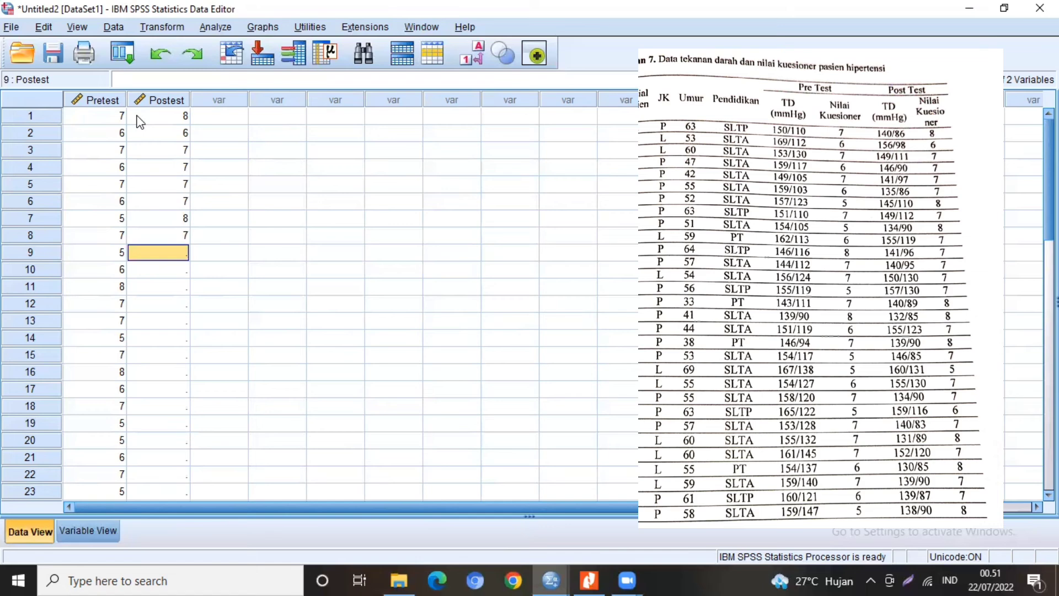
# - Enter the Postest scores 8, 7, 7, 7, 7, 7, 8, 8, 7, 8 for cases 9 to 18
pyautogui.write('8')
pyautogui.press('Return')
pyautogui.write('7')
pyautogui.press('Return')
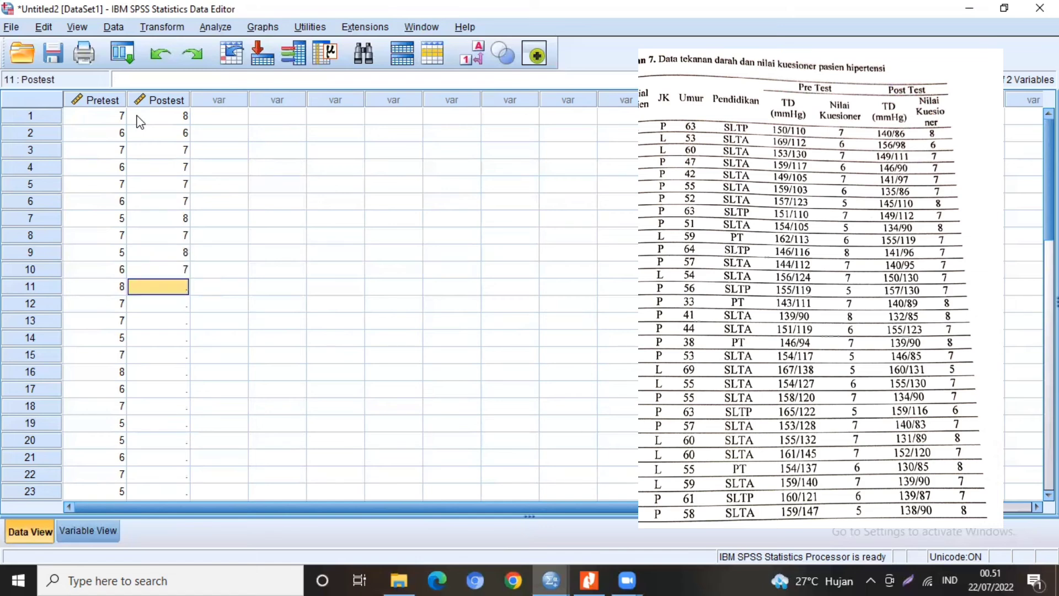
pyautogui.write('7 7 7 7 ')
pyautogui.write('8')
pyautogui.press('Return')
pyautogui.write('8')
pyautogui.press('Return')
pyautogui.write('7')
pyautogui.press('Return')
pyautogui.write('8')
pyautogui.press('Return')
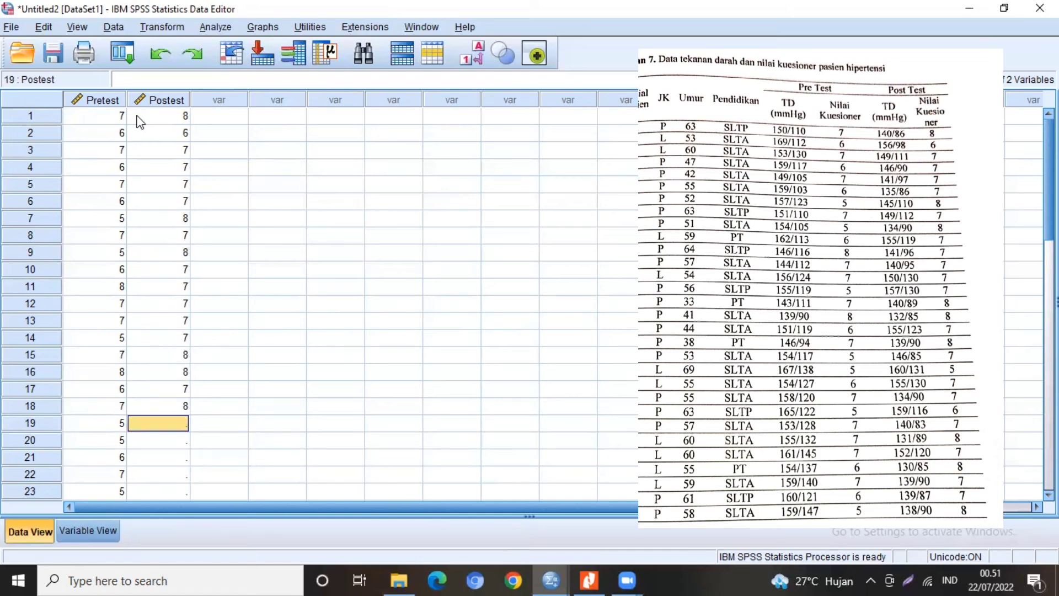
# - Enter the Postest scores 7, 5, 7, 7 for cases 19 to 22
pyautogui.write('7')
pyautogui.press('Return')
pyautogui.write('5')
pyautogui.press('Return')
pyautogui.write('7')
pyautogui.press('Return')
pyautogui.write('7')
pyautogui.press('Return')
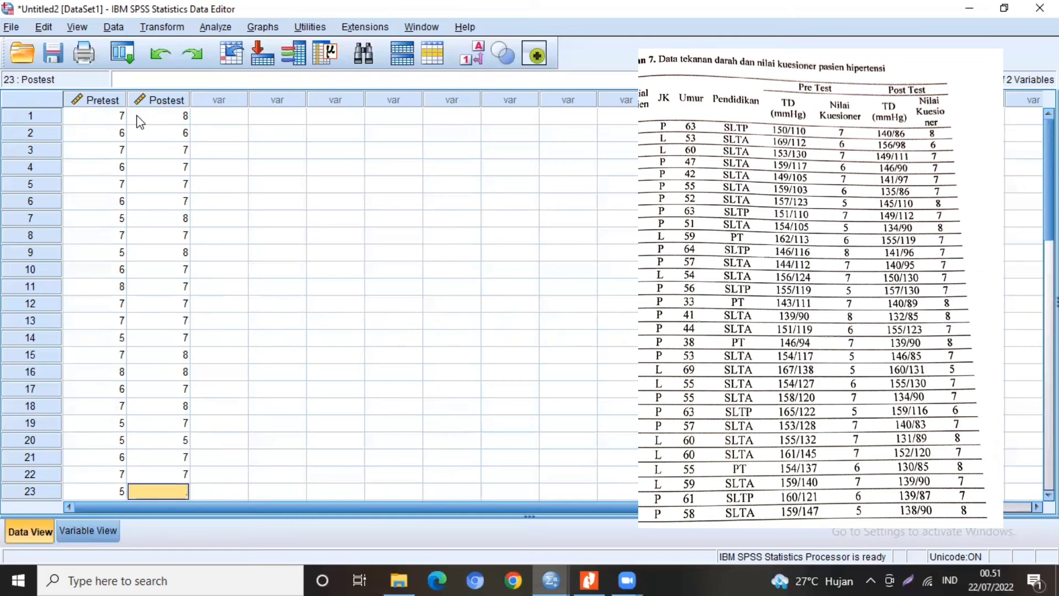
# - Enter the Postest scores 6, 7, 8, 7, 8, 7, 7, 8 for cases 23 to 30
pyautogui.write('6')
pyautogui.press('Return')
pyautogui.write('7')
pyautogui.press('Return')
pyautogui.write('8')
pyautogui.press('Return')
pyautogui.write('7')
pyautogui.press('Return')
pyautogui.write('8')
pyautogui.press('Return')
pyautogui.write('7')
pyautogui.press('Return')
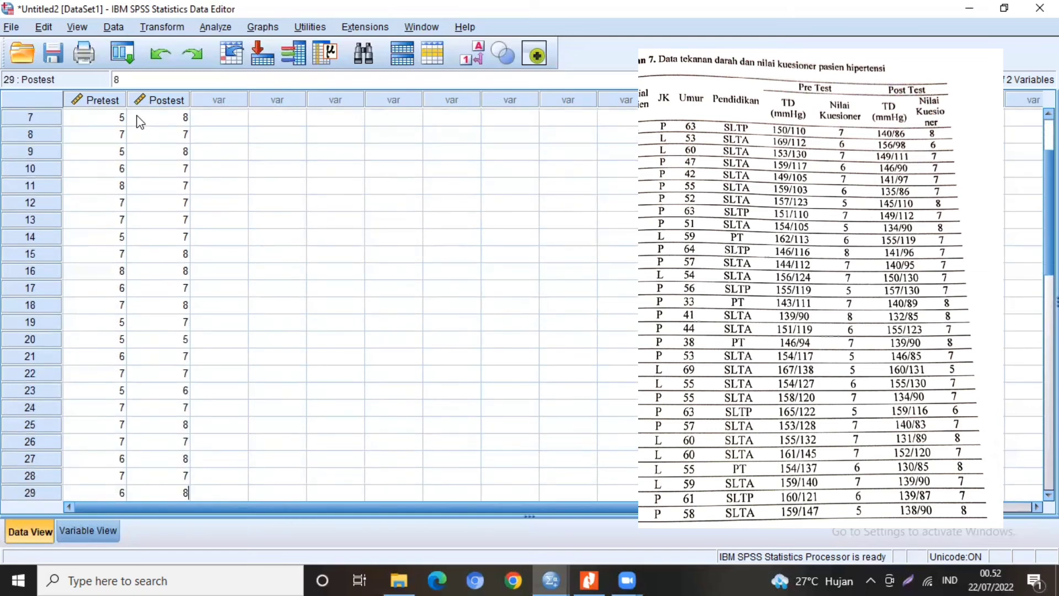
pyautogui.write('7')
pyautogui.press('Return')
pyautogui.write('8')
pyautogui.press('Return')
pyautogui.scroll(3, 291, 231)
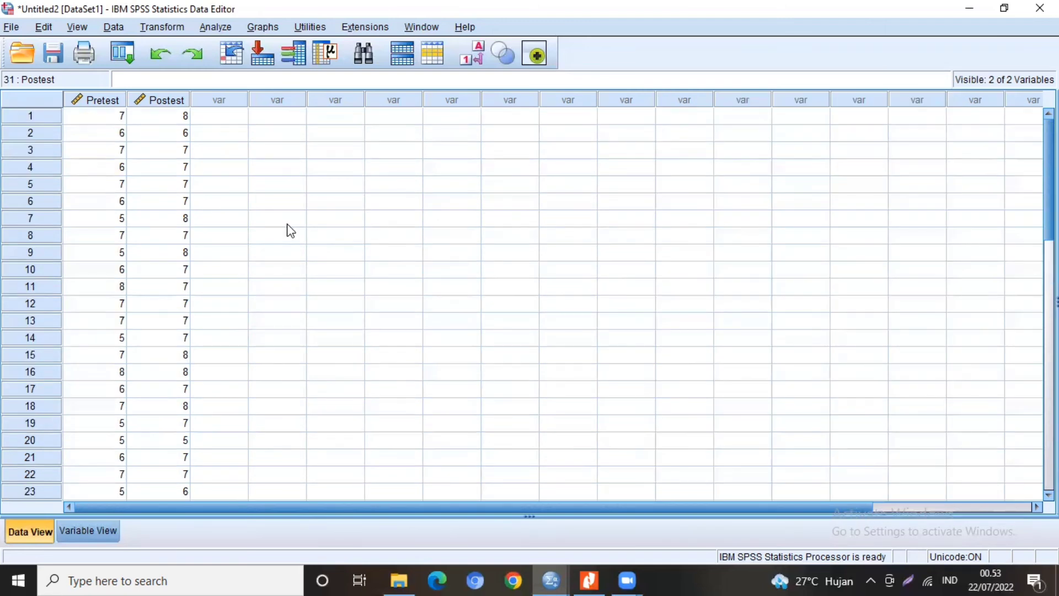
# - Run a legacy nonparametric 2 Related Samples test with Wilcoxon on the pair Pretest and Postest
pyautogui.click(219, 28)
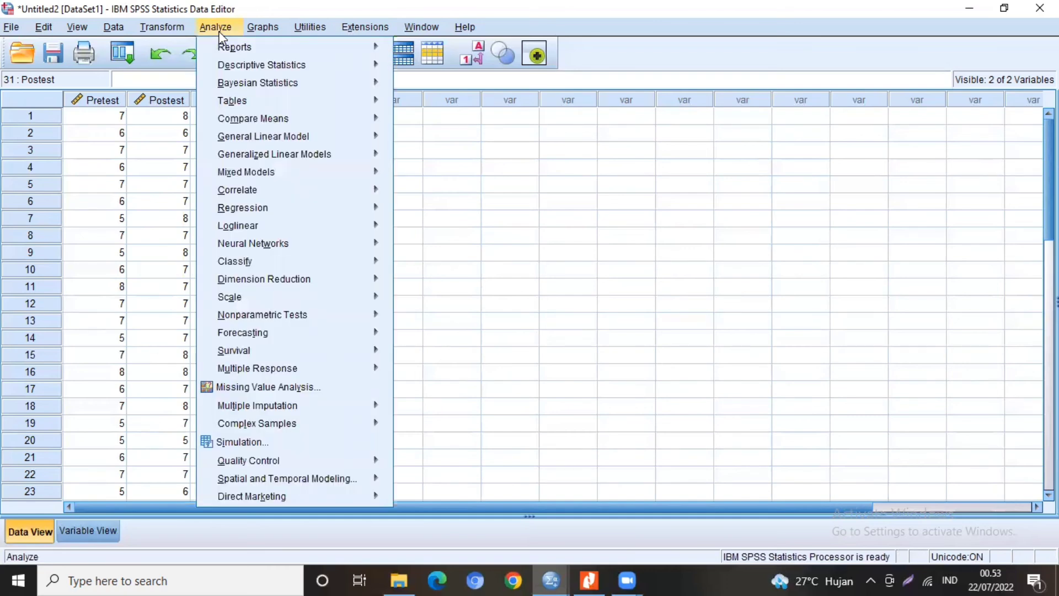
pyautogui.moveTo(312, 314)
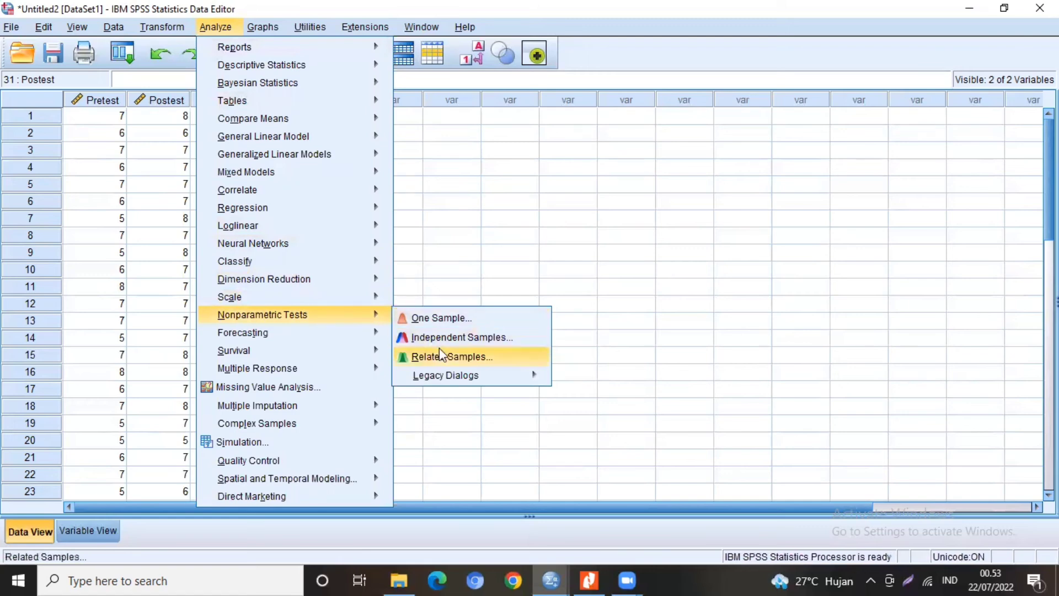
pyautogui.moveTo(455, 379)
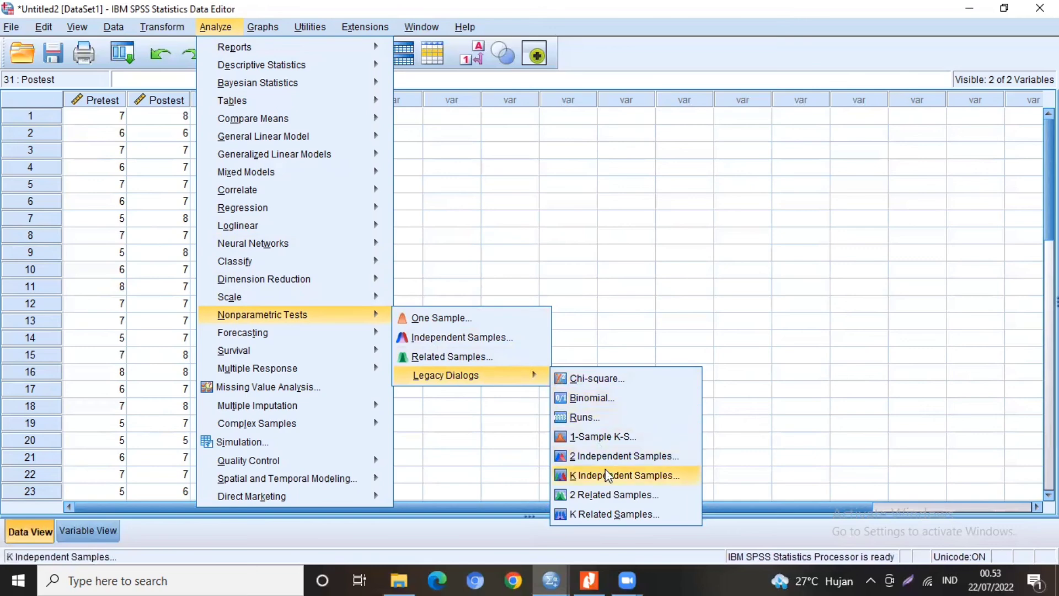
pyautogui.click(612, 494)
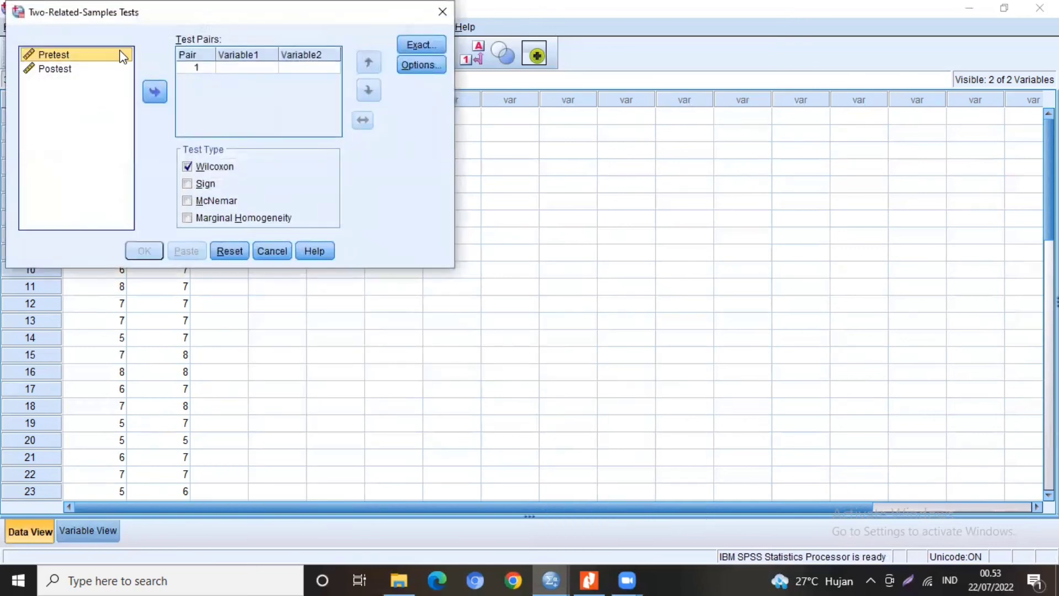
pyautogui.click(155, 93)
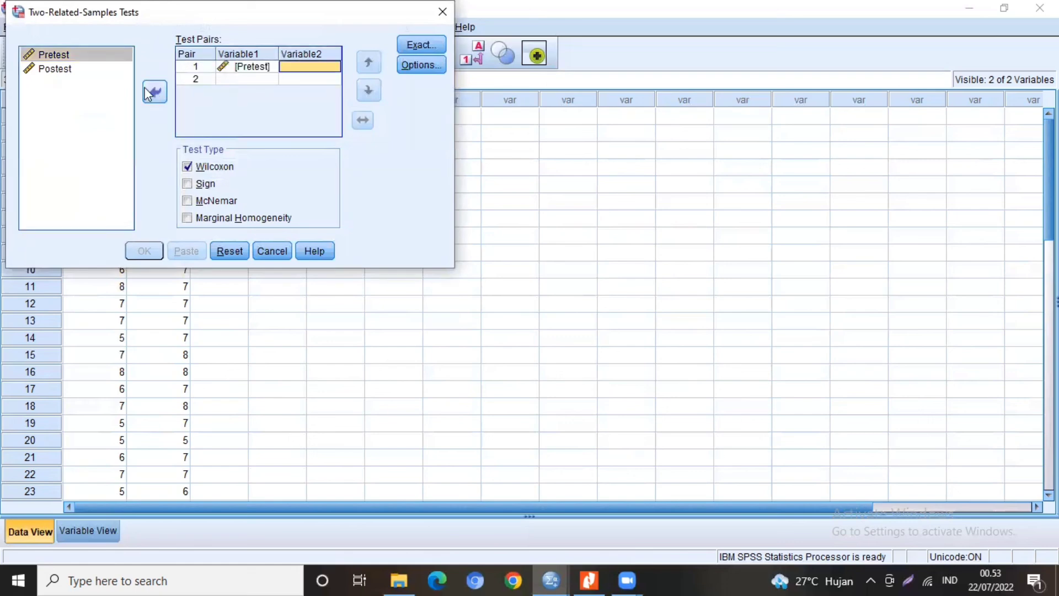
pyautogui.click(105, 71)
pyautogui.click(154, 92)
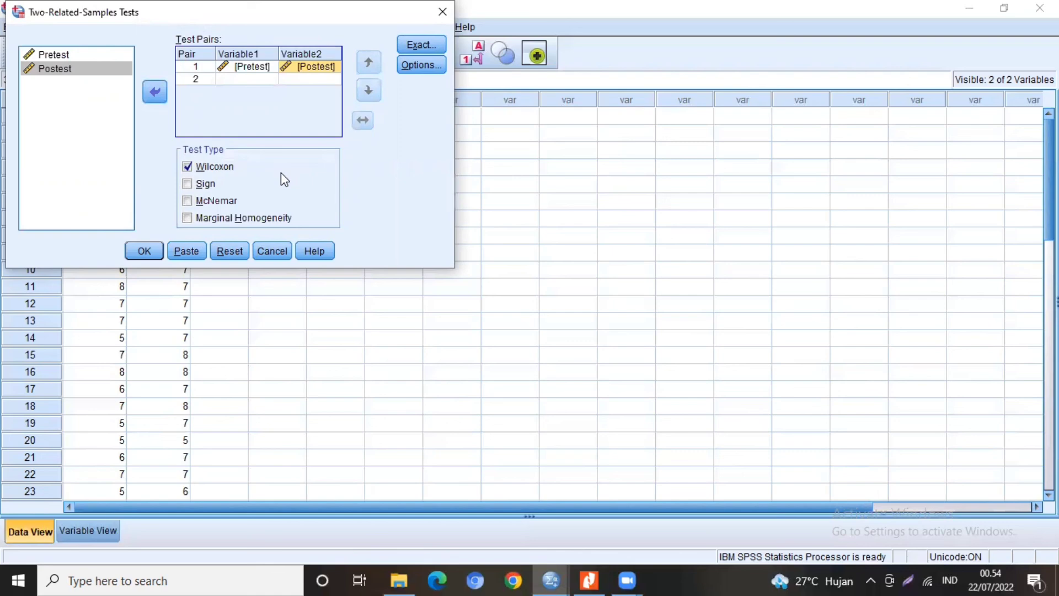
pyautogui.click(147, 251)
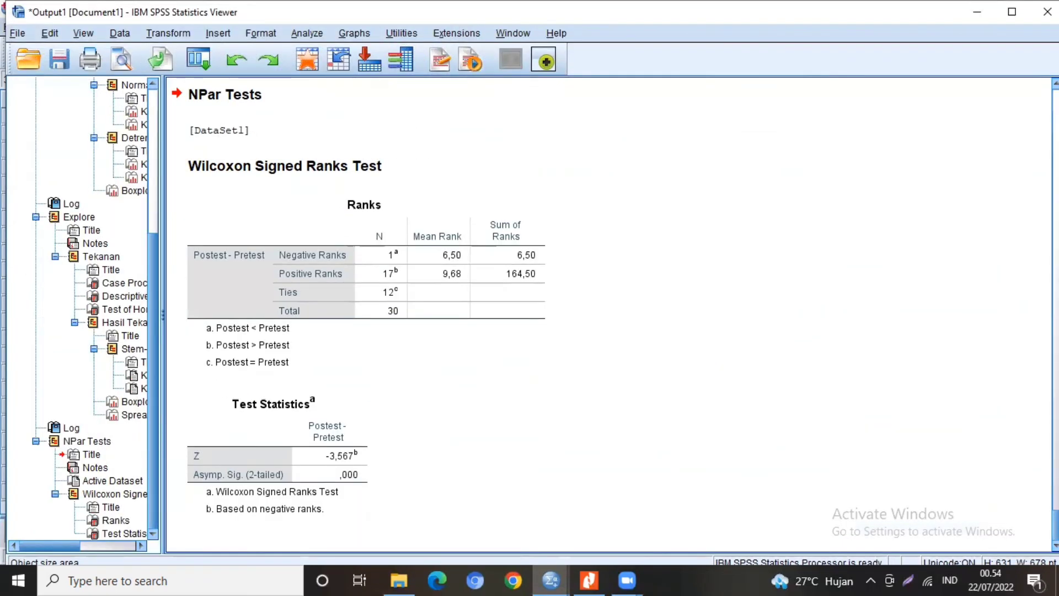